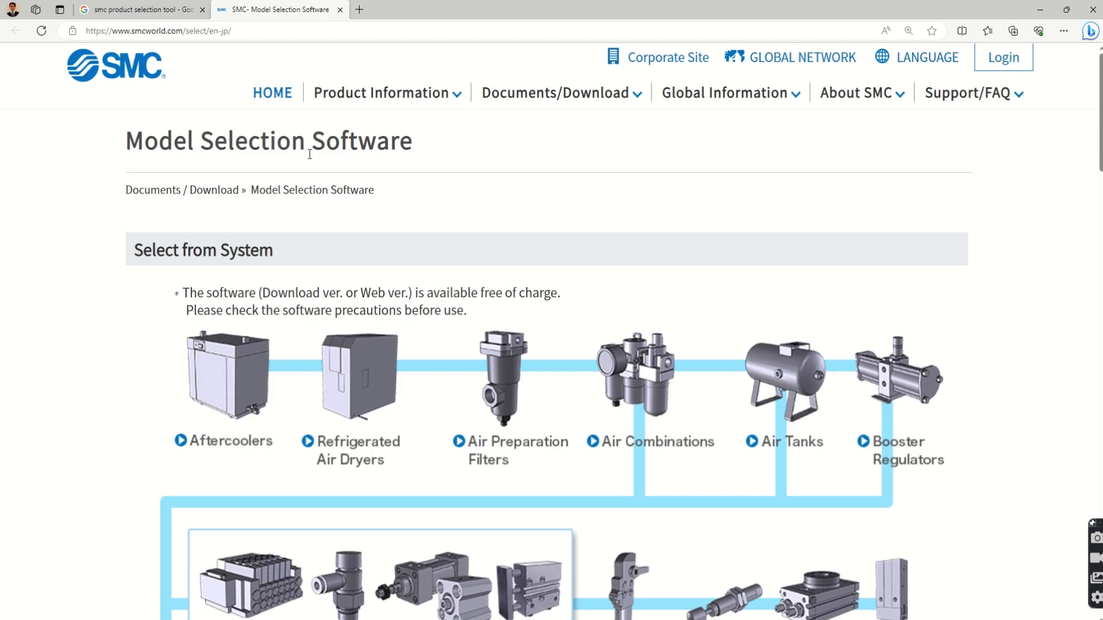
# Find Rotary Actuators in the Select from Equipment List section and launch its web-based Model Selection Software
pyautogui.scroll(-12, 303, 170)
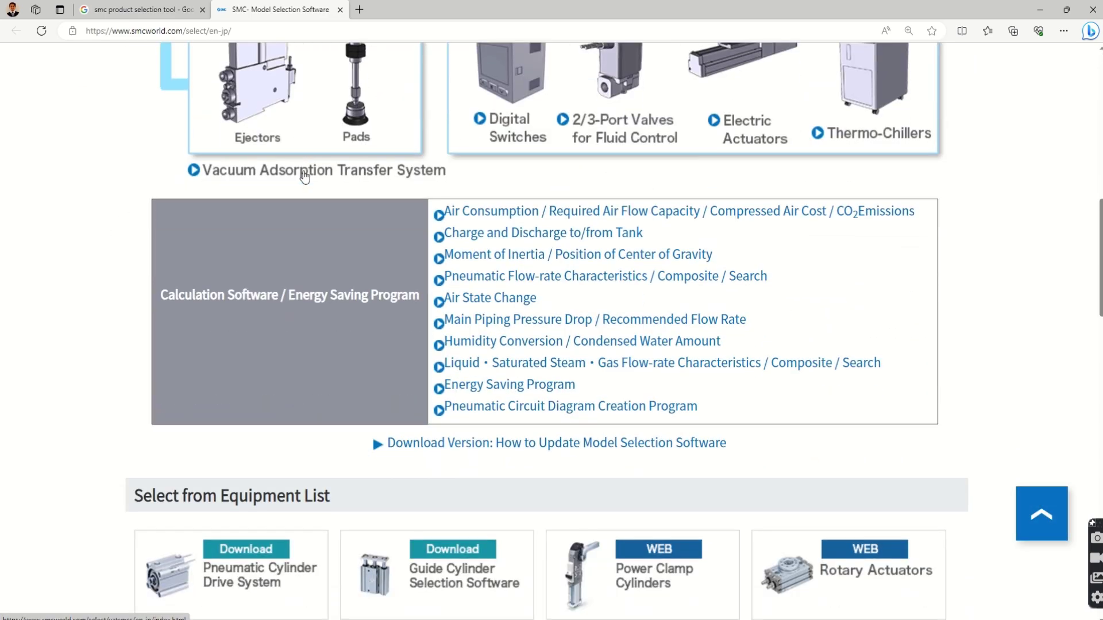
pyautogui.scroll(-5, 304, 176)
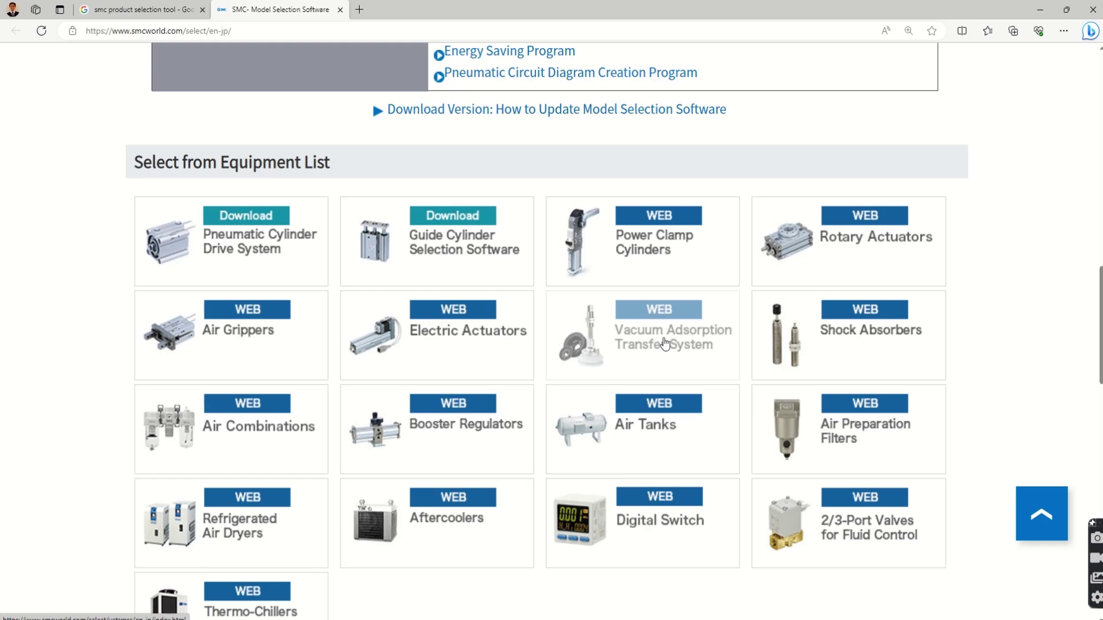
pyautogui.scroll(-4, 665, 343)
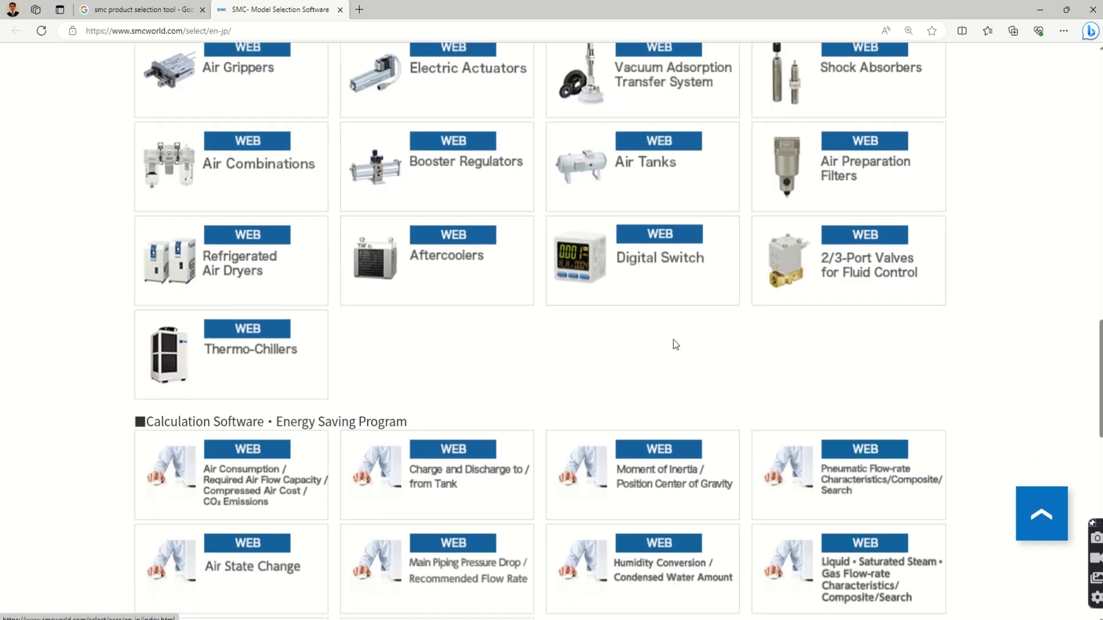
pyautogui.scroll(20, 709, 298)
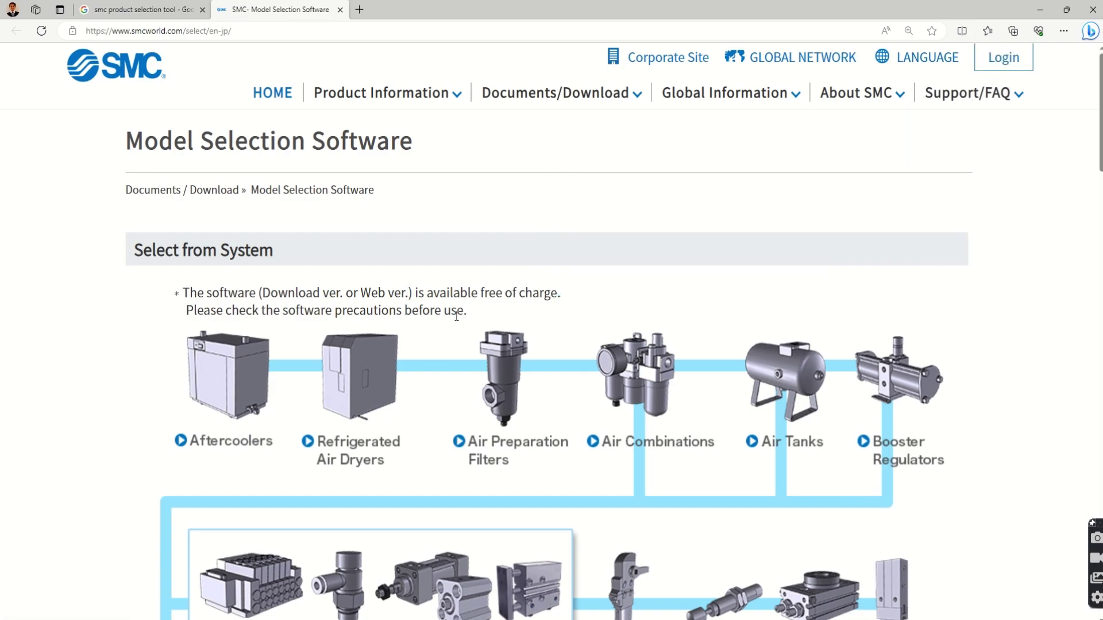
pyautogui.scroll(-12, 463, 319)
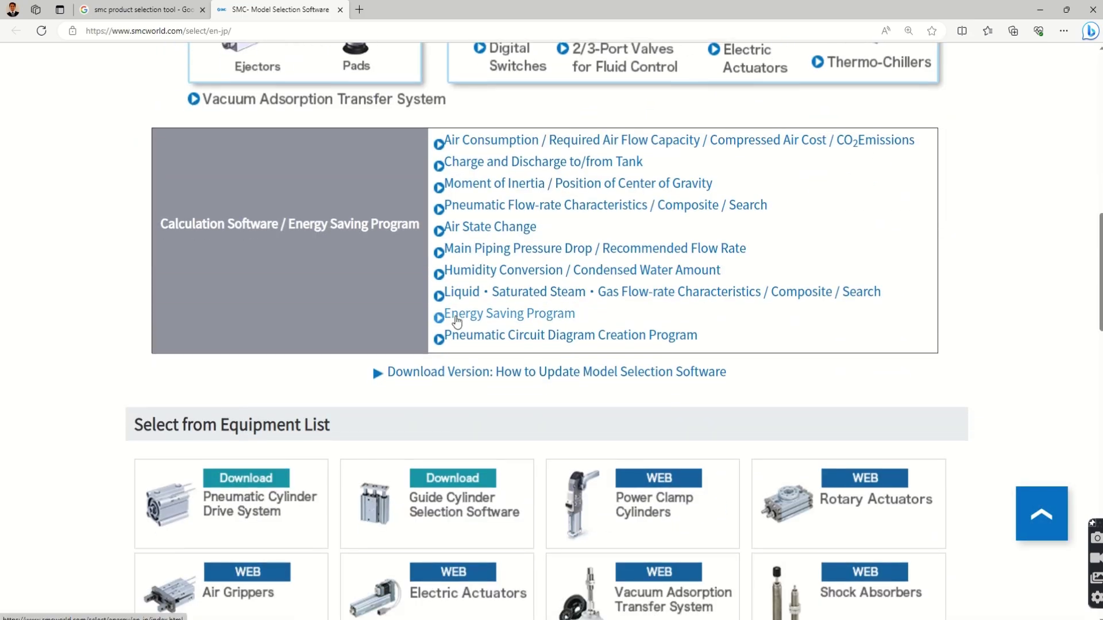
pyautogui.scroll(-3, 457, 321)
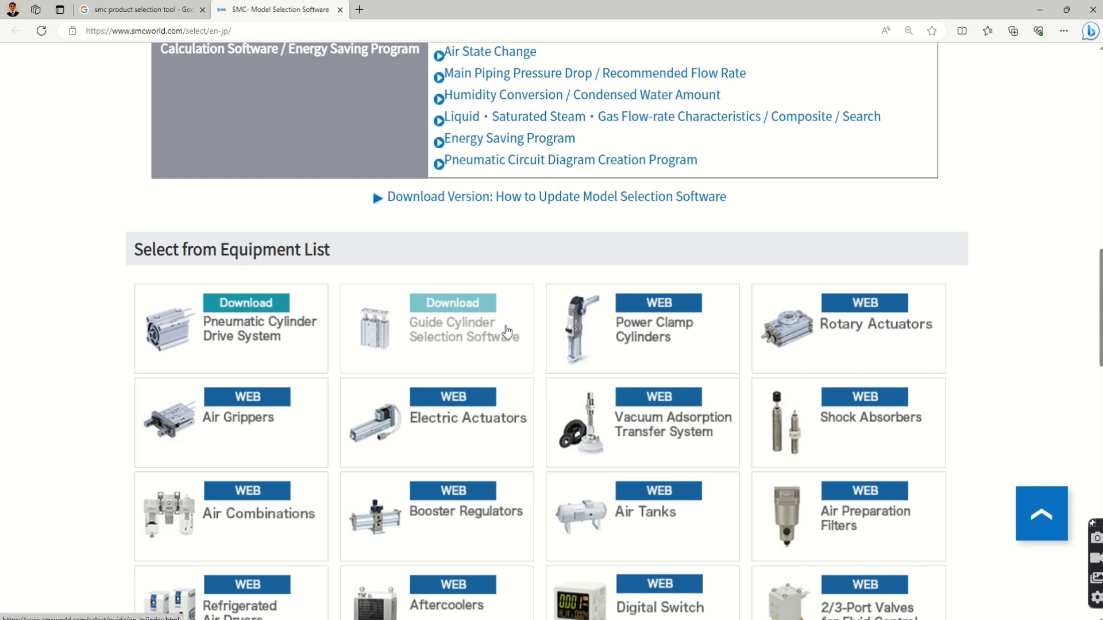
pyautogui.click(850, 308)
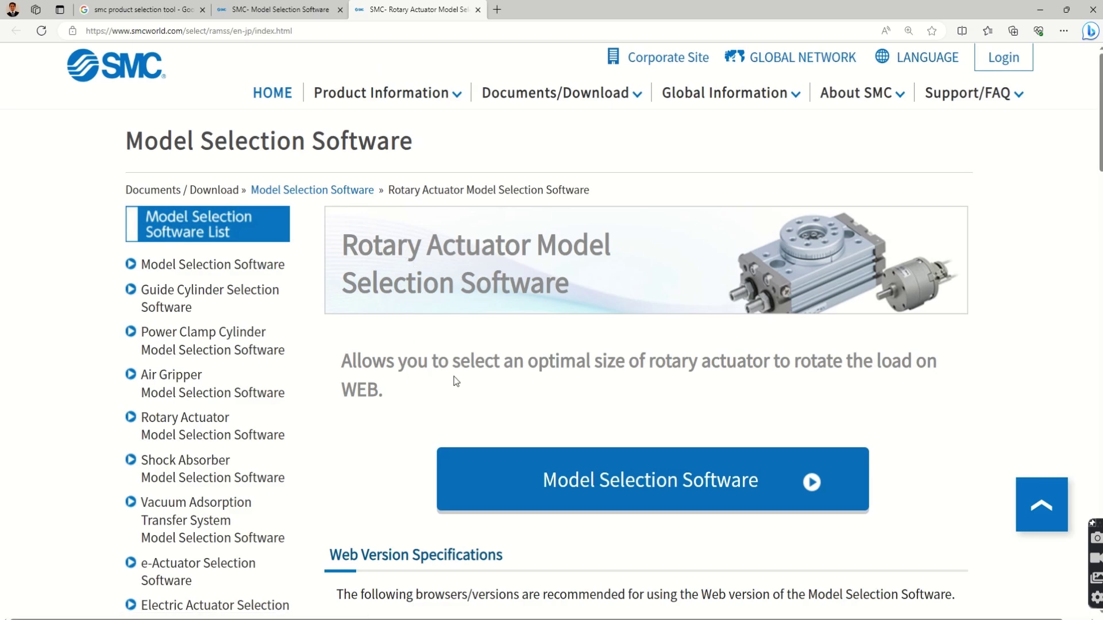
pyautogui.scroll(-3, 704, 359)
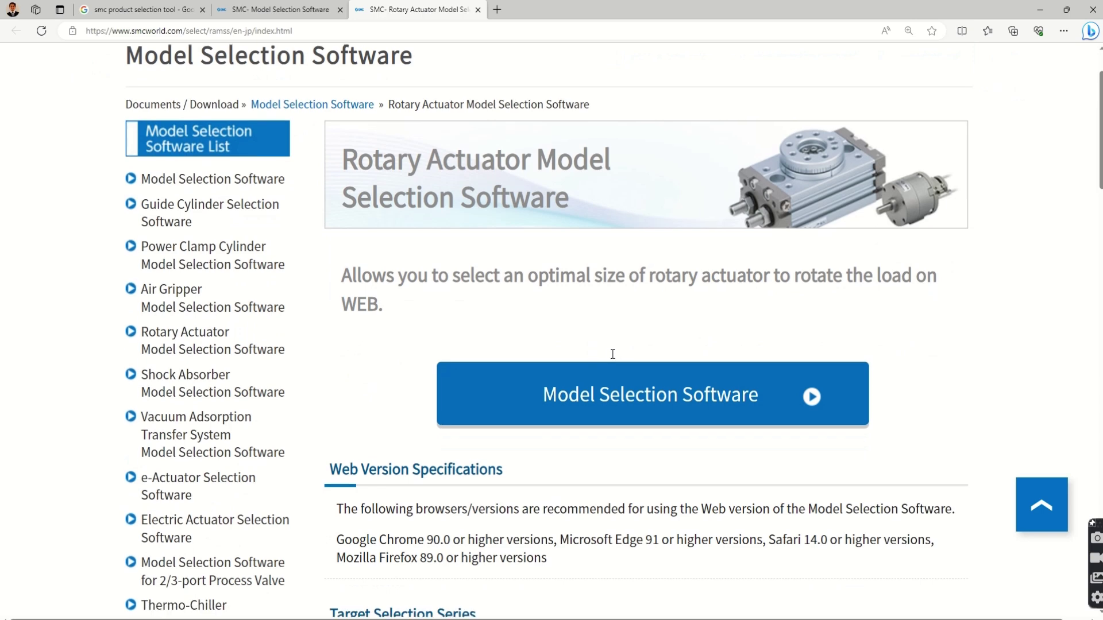
pyautogui.click(569, 402)
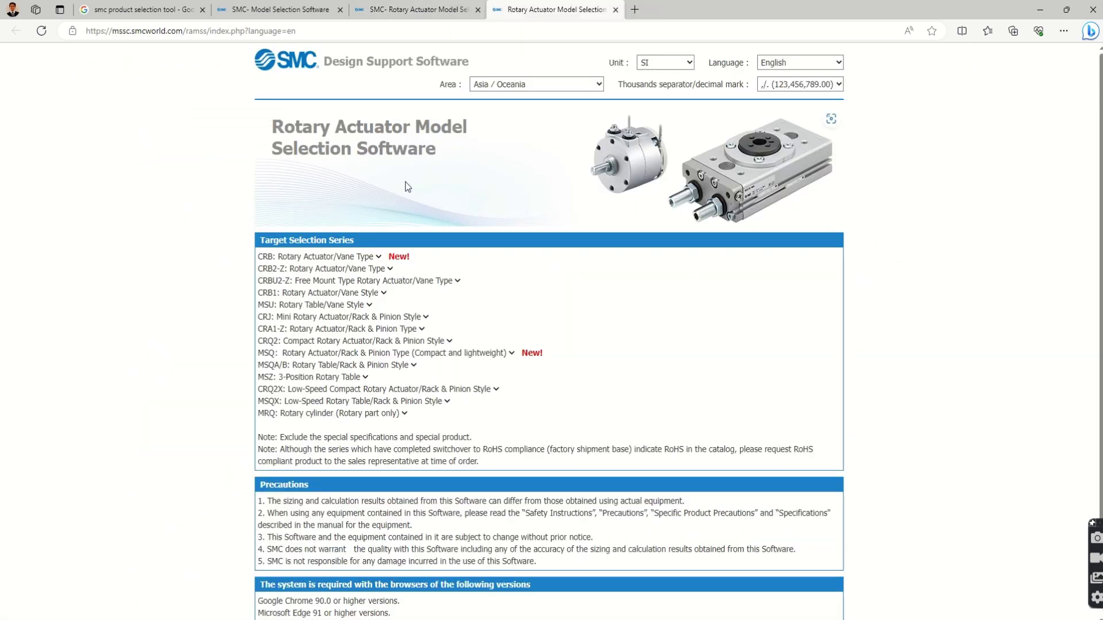
# Proceed past the introduction and choose Rotation as the purpose with the Horizontal and upward mounting orientation
pyautogui.moveTo(497, 6)
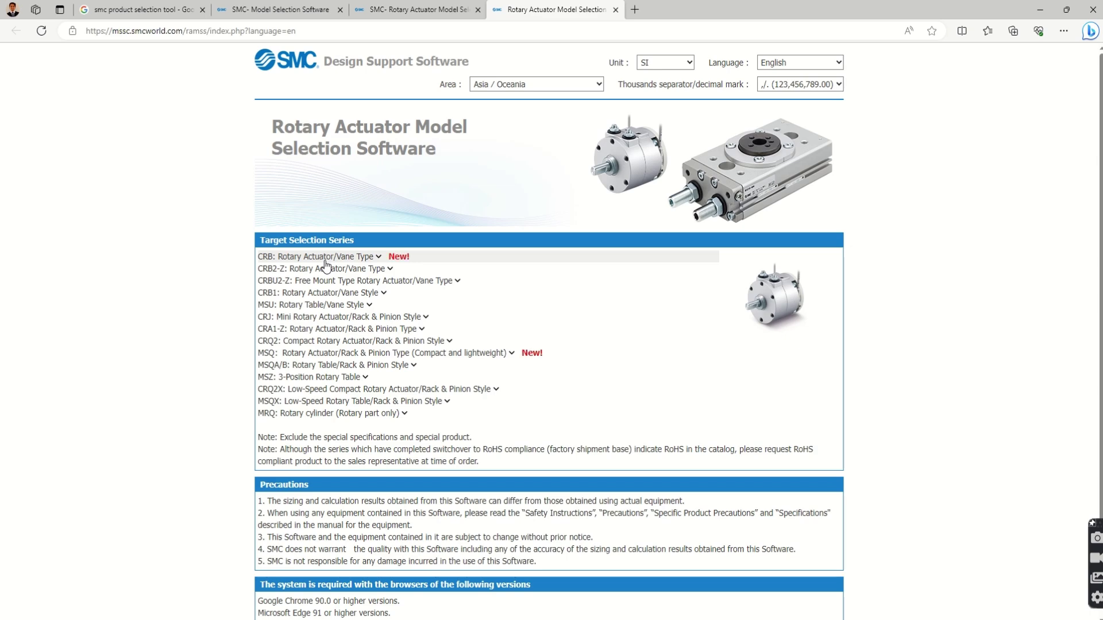
pyautogui.scroll(-2, 326, 265)
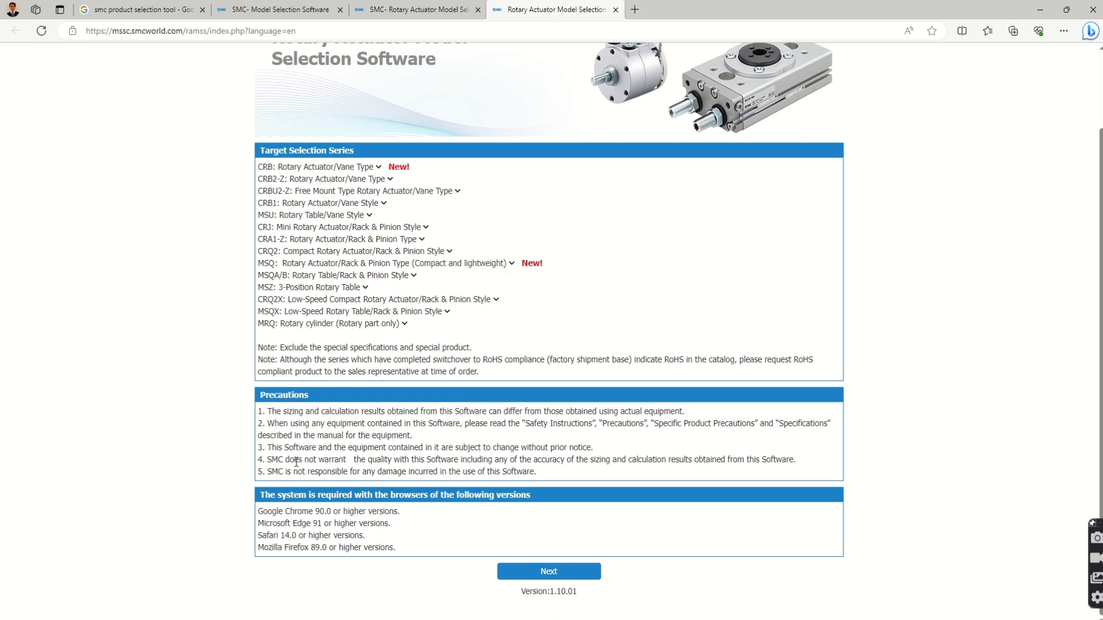
pyautogui.click(545, 573)
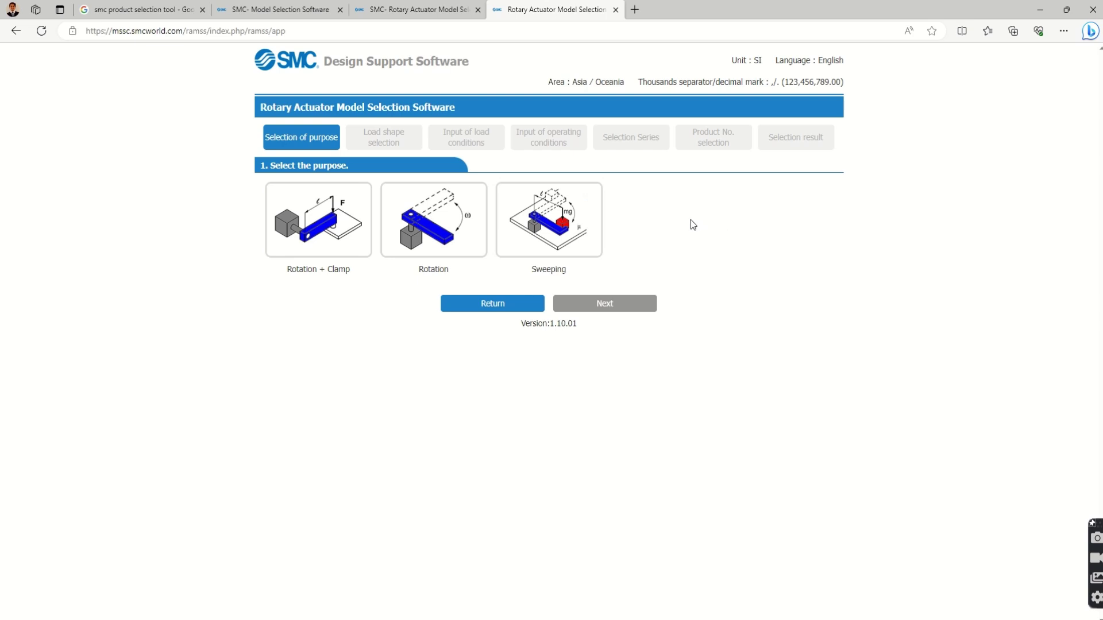
pyautogui.click(430, 220)
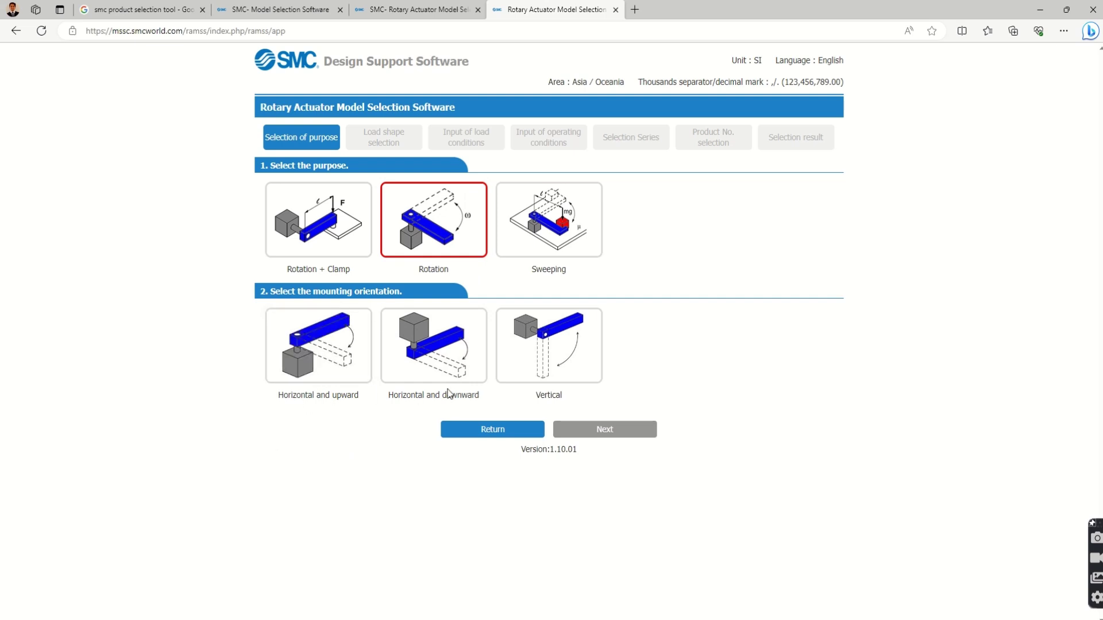
pyautogui.click(305, 352)
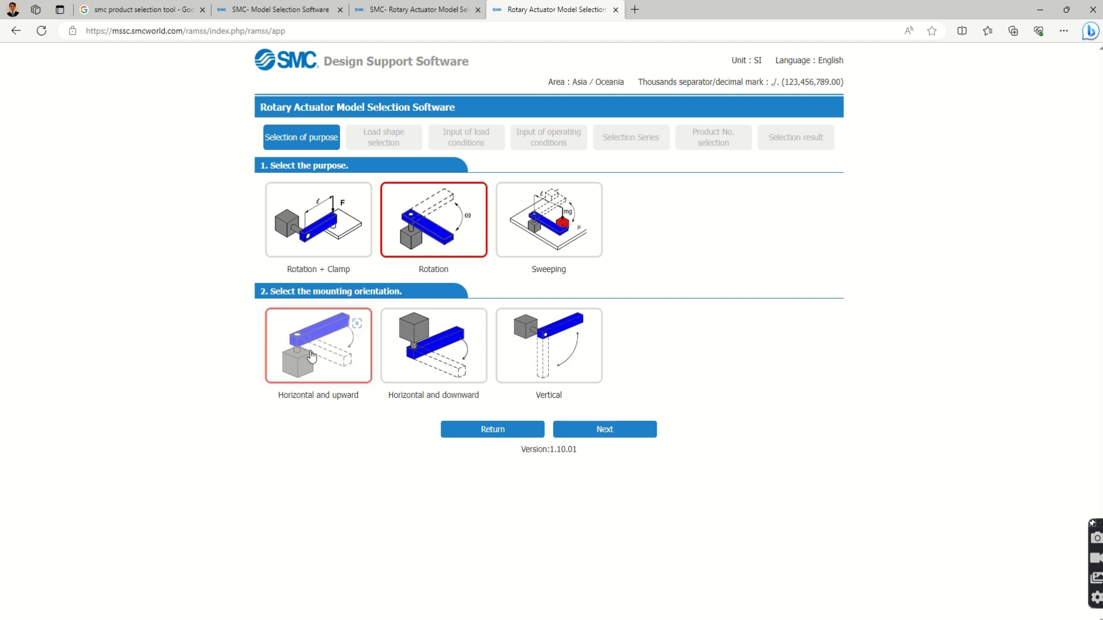
pyautogui.click(603, 430)
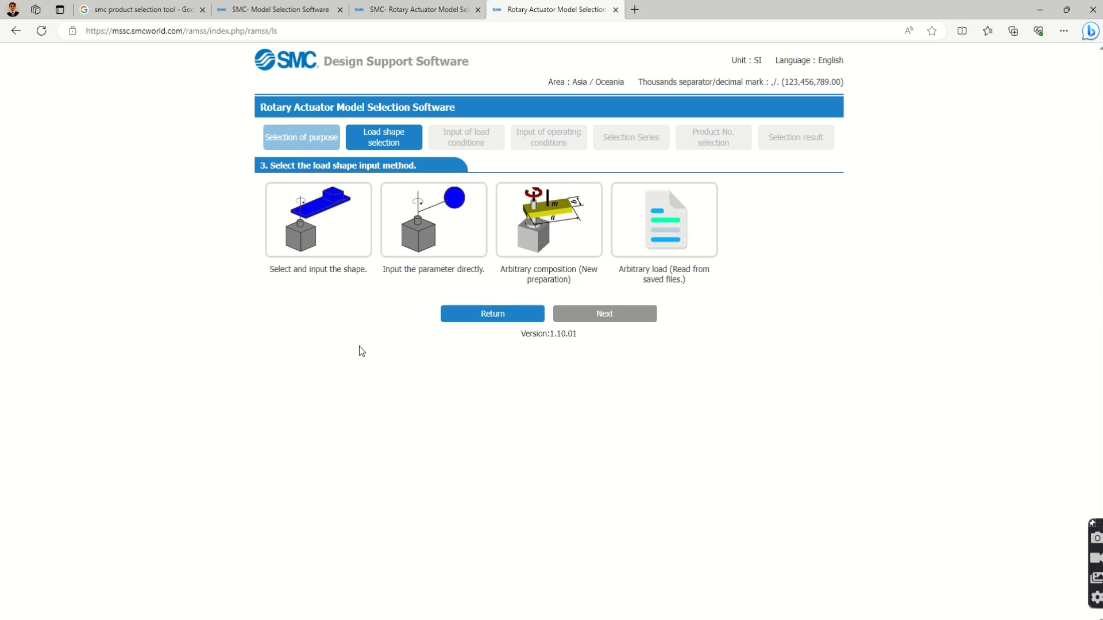
# Define the load by selecting its shape: single shape, rotation center and load center not the same, Thin rectangle plate 1
pyautogui.click(304, 225)
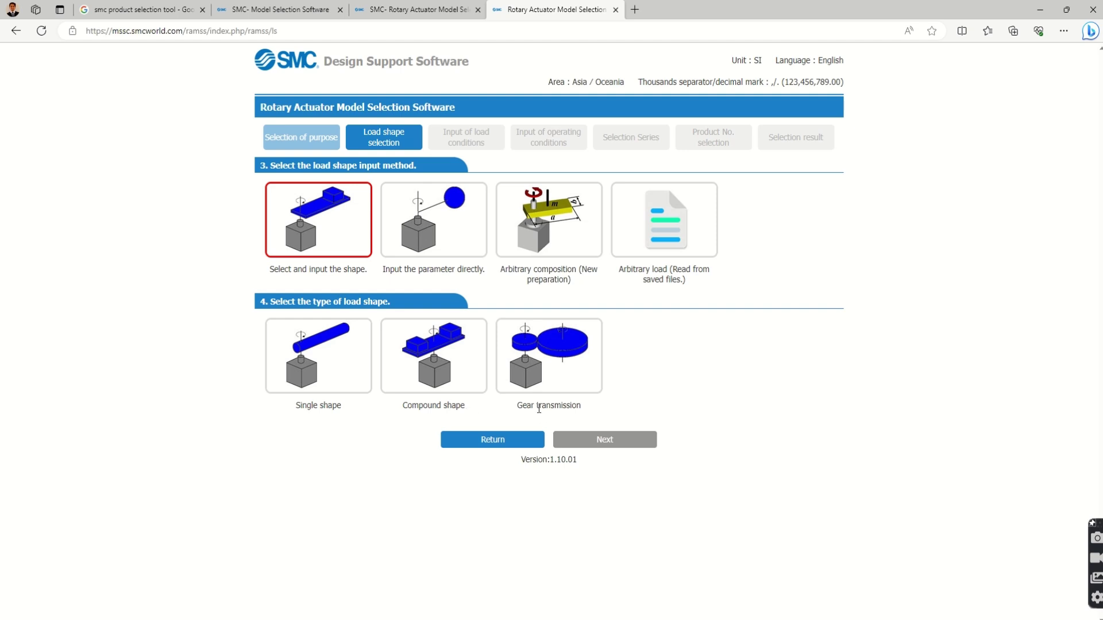
pyautogui.click(326, 382)
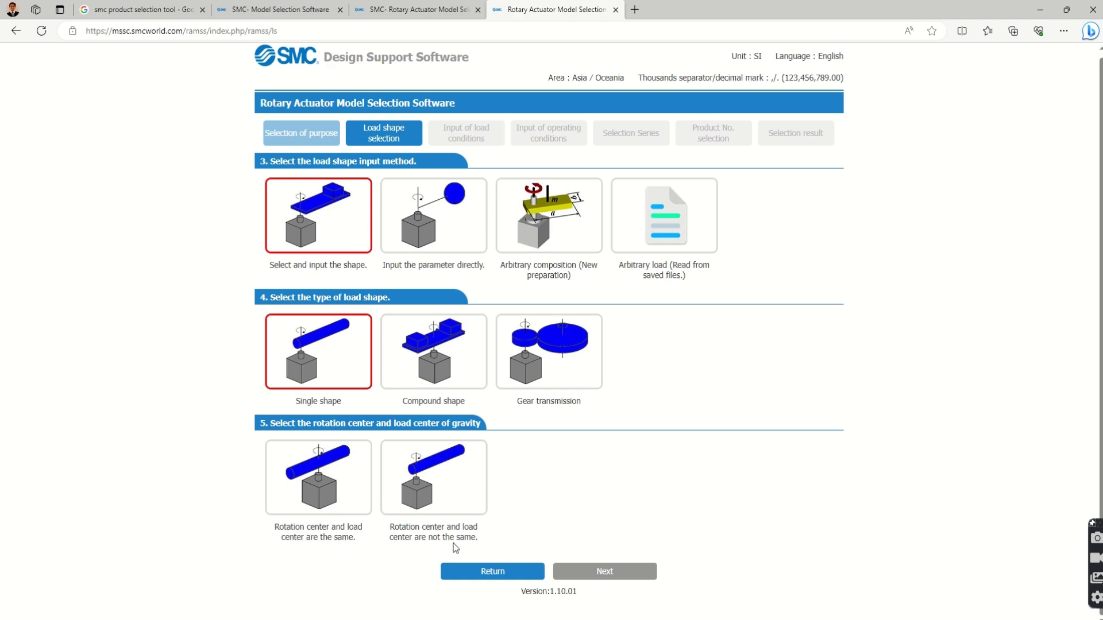
pyautogui.click(432, 493)
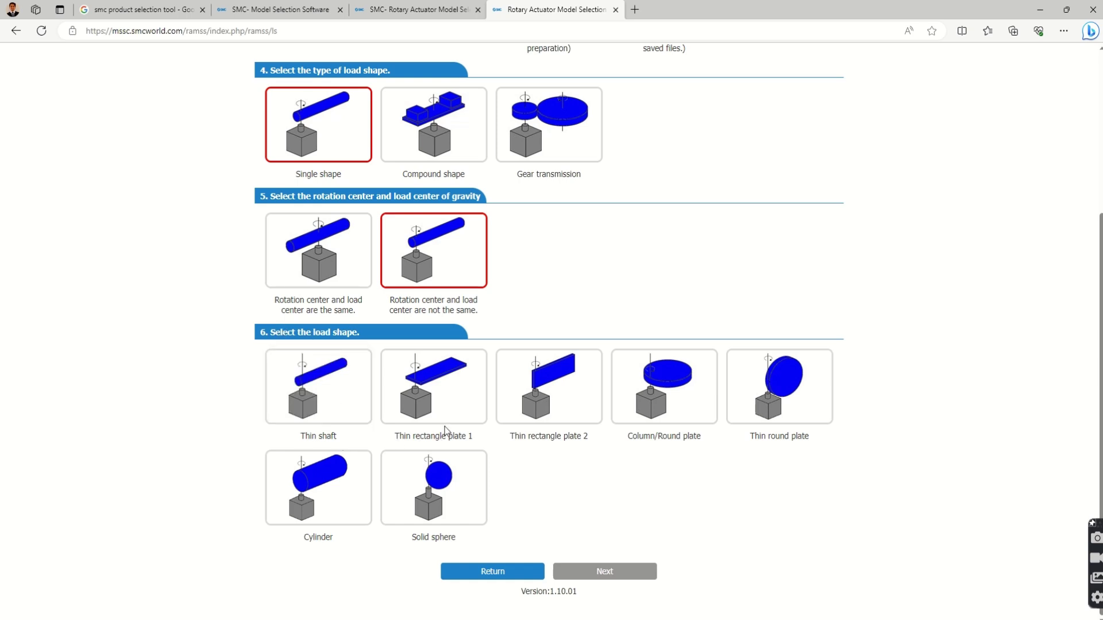
pyautogui.click(426, 388)
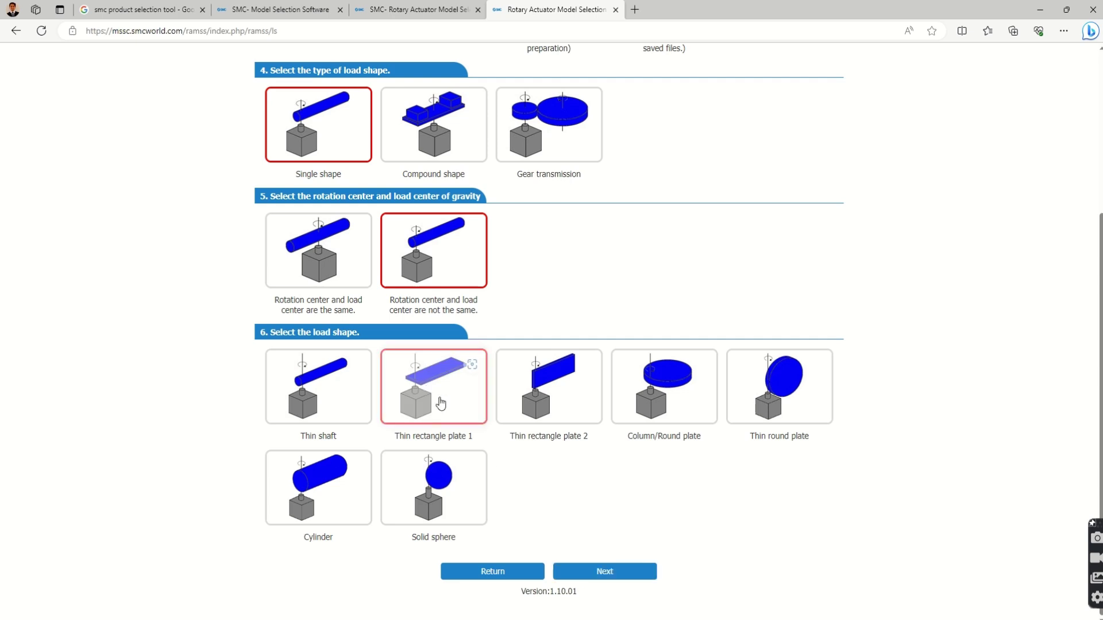
pyautogui.click(591, 572)
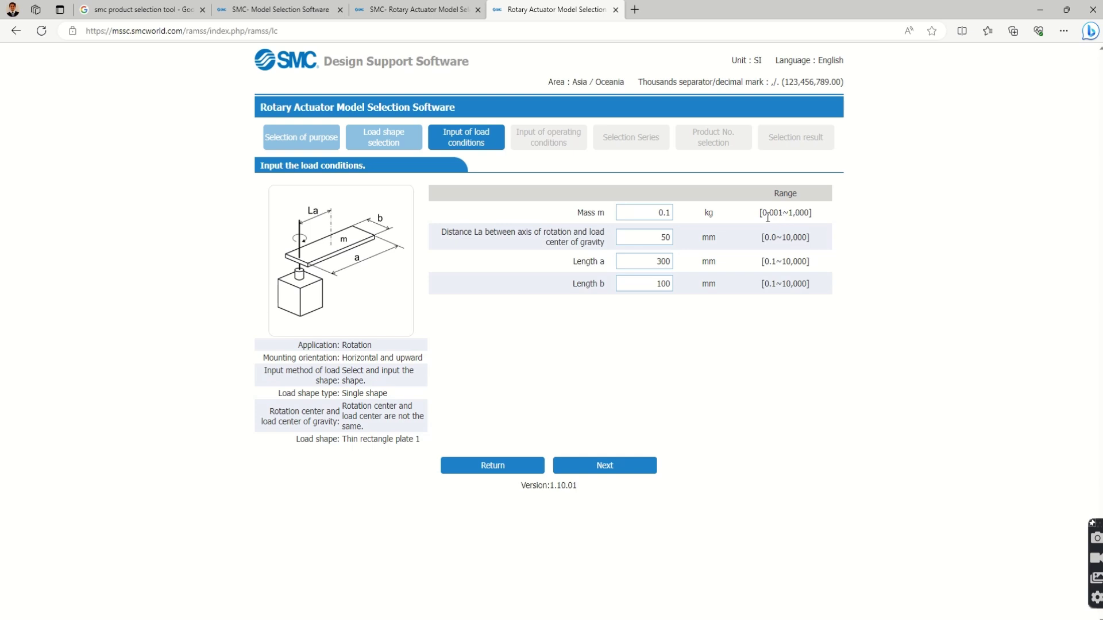
# Enter the load conditions: mass 2 kg, distance La 150 mm and length a 300 mm, and continue to the operating conditions
pyautogui.click(661, 212)
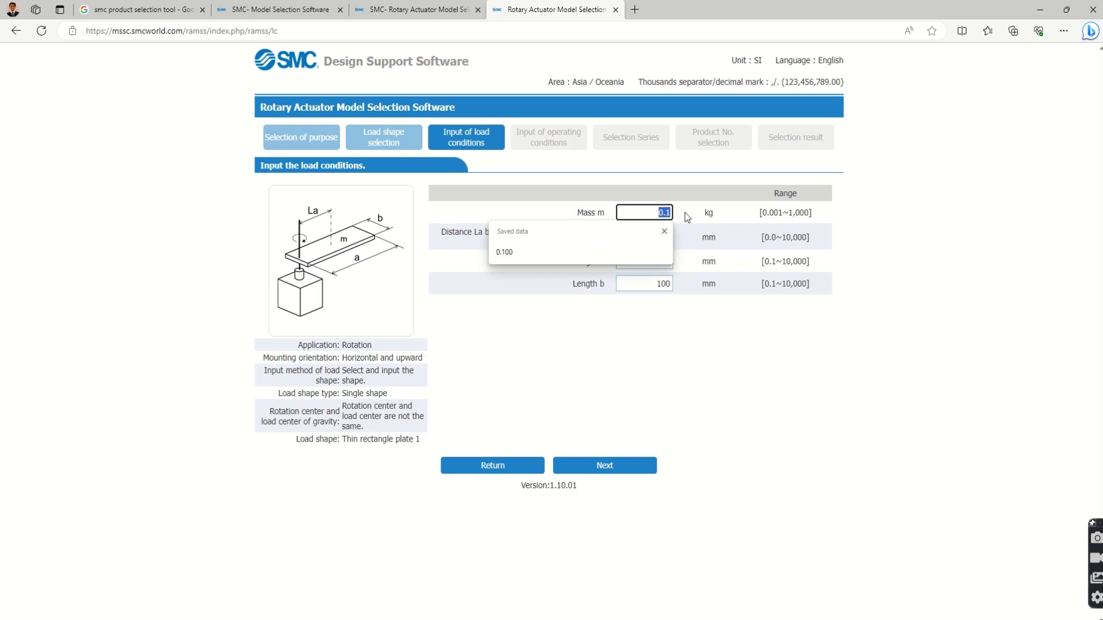
pyautogui.write('2')
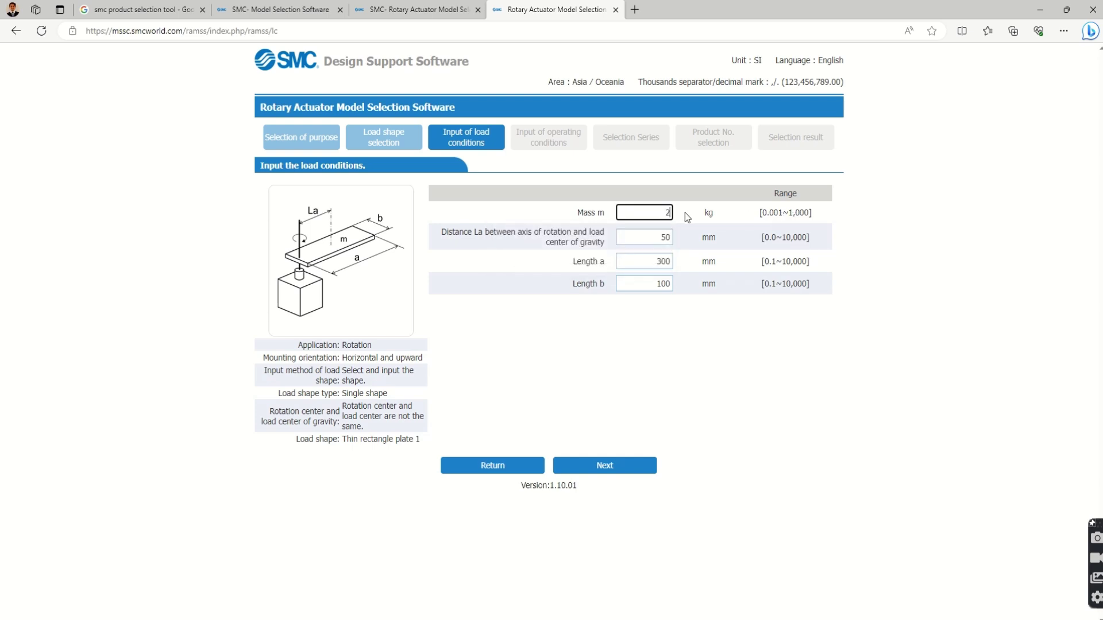
pyautogui.click(654, 235)
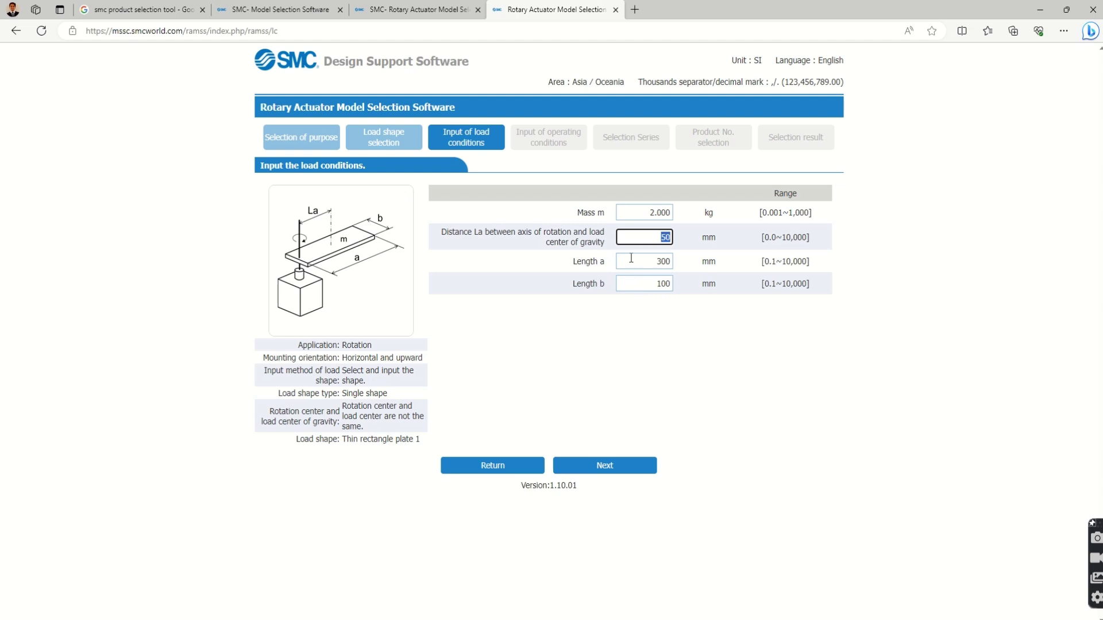
pyautogui.write('150')
pyautogui.click(651, 261)
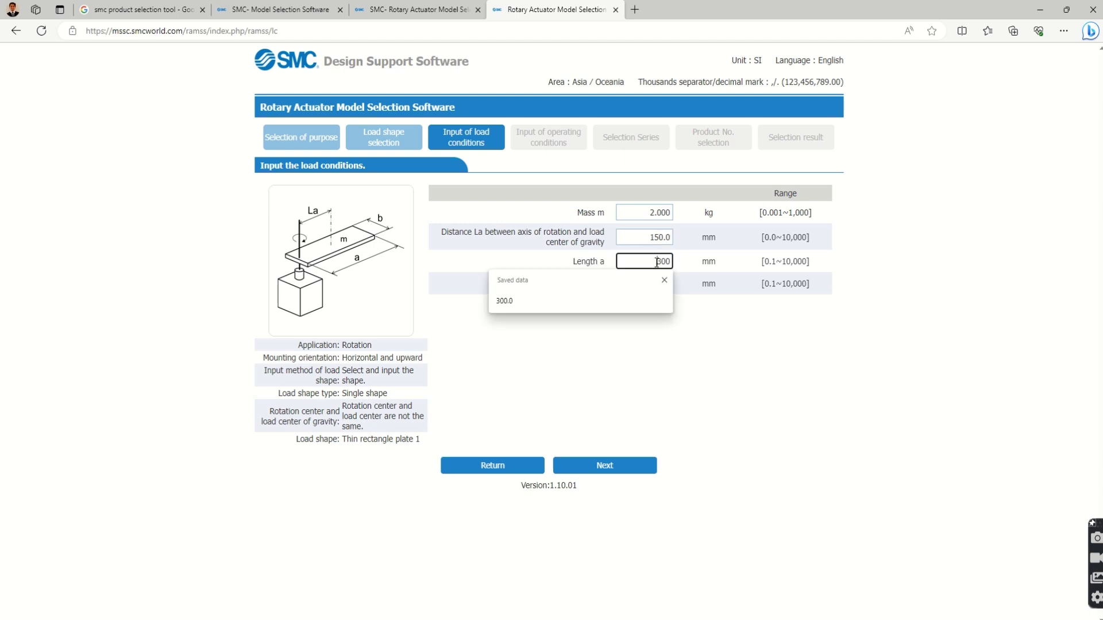
pyautogui.click(589, 301)
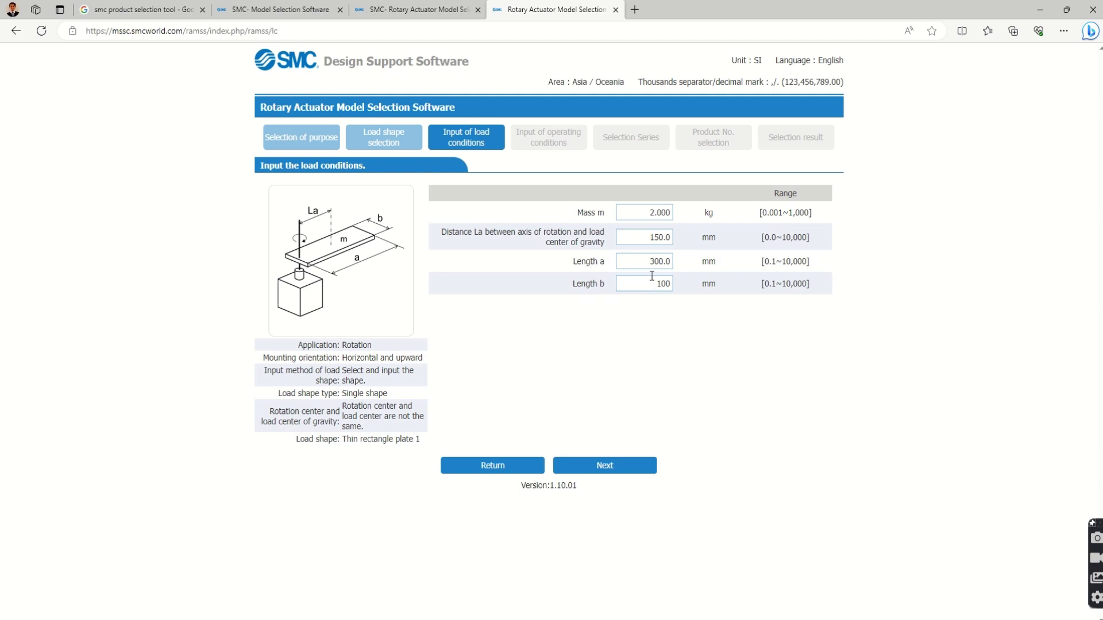
pyautogui.click(634, 466)
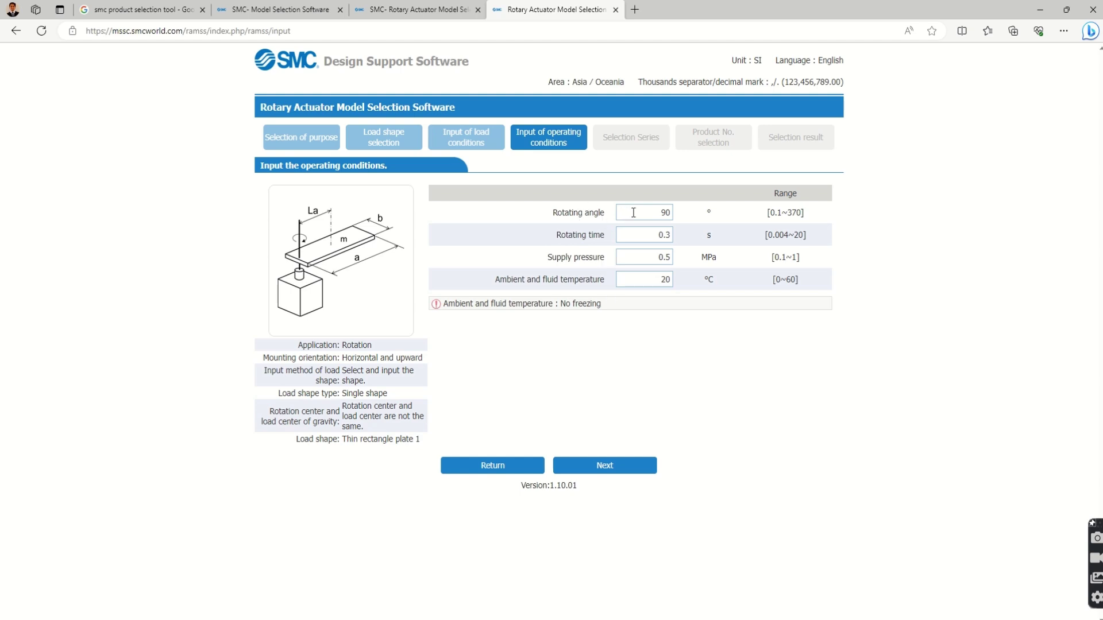
# Set the rotating angle to 180° and the rotating time to 1 s, and continue to the series selection
pyautogui.doubleClick(660, 213)
pyautogui.write('180')
pyautogui.doubleClick(656, 236)
pyautogui.write('3')
pyautogui.doubleClick(652, 255)
pyautogui.doubleClick(653, 238)
pyautogui.write('1')
pyautogui.doubleClick(647, 255)
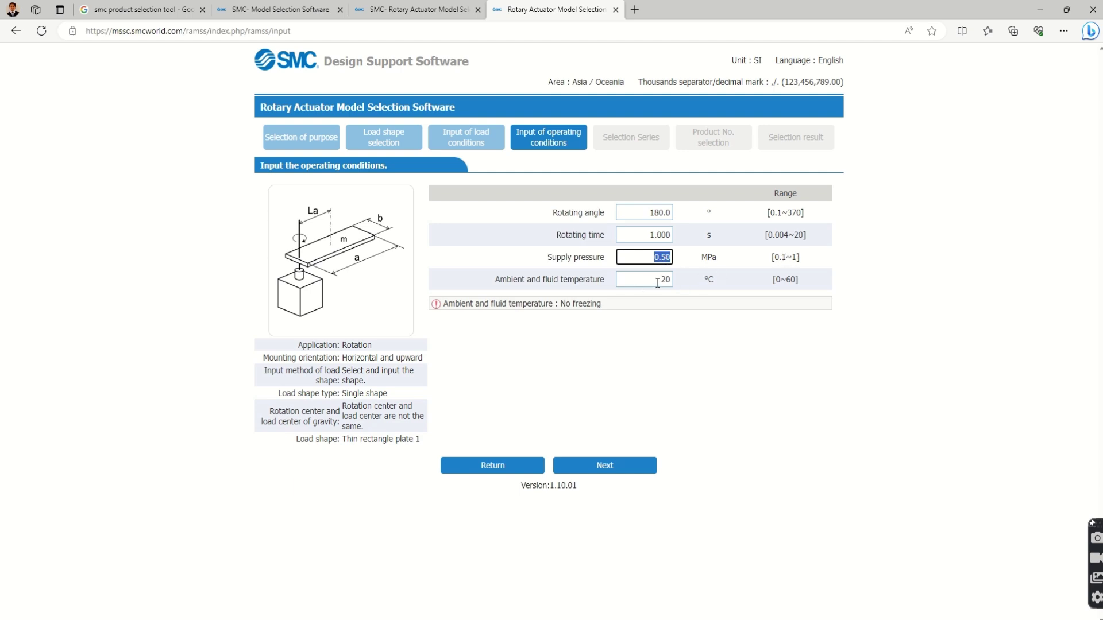
pyautogui.press('Tab')
pyautogui.click(604, 466)
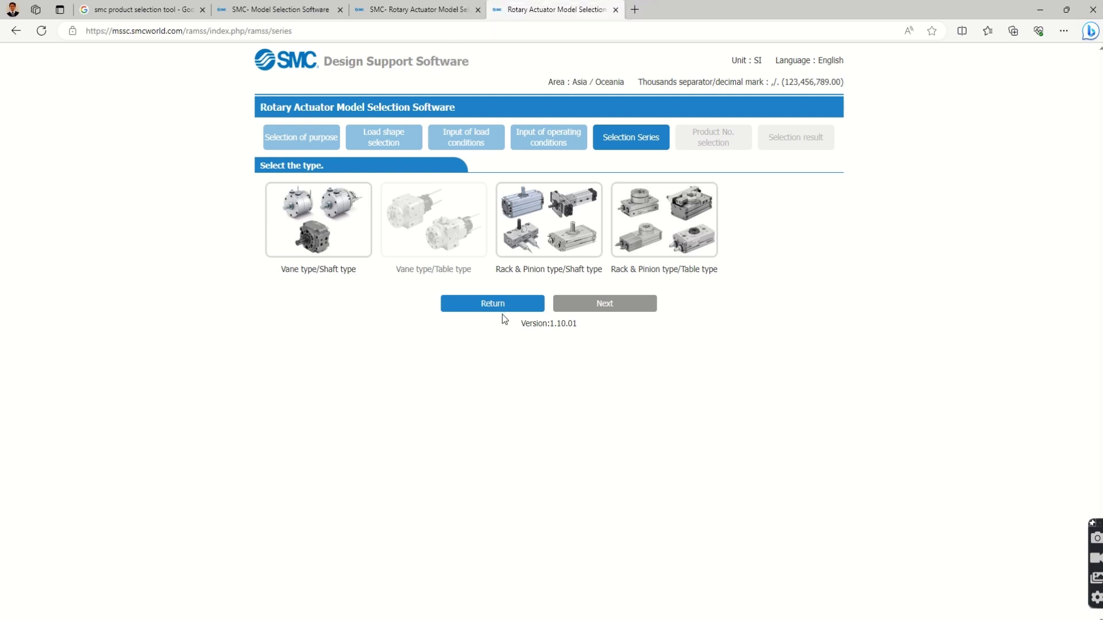
# Choose the Vane type/Shaft type actuator and the CRB1 Standard type series
pyautogui.click(330, 224)
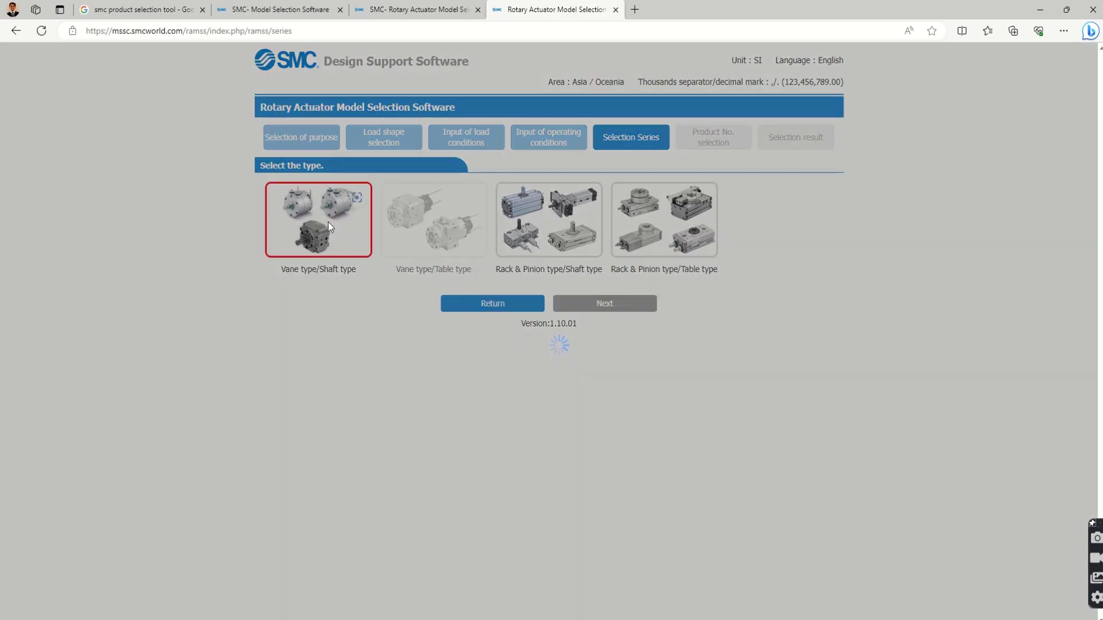
pyautogui.scroll(-1, 545, 339)
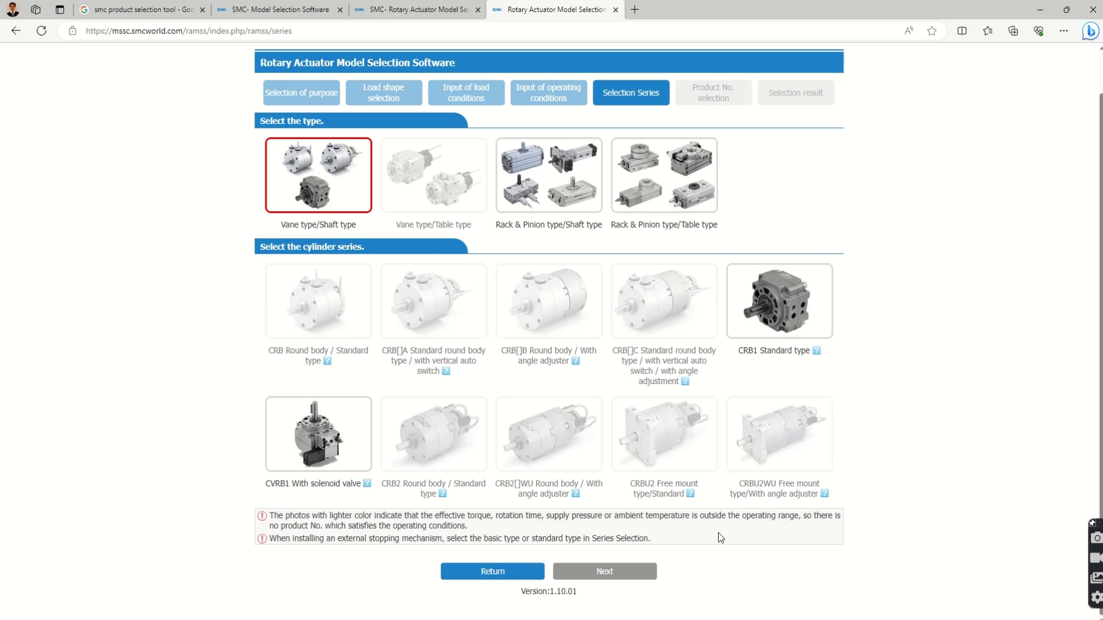
pyautogui.click(761, 312)
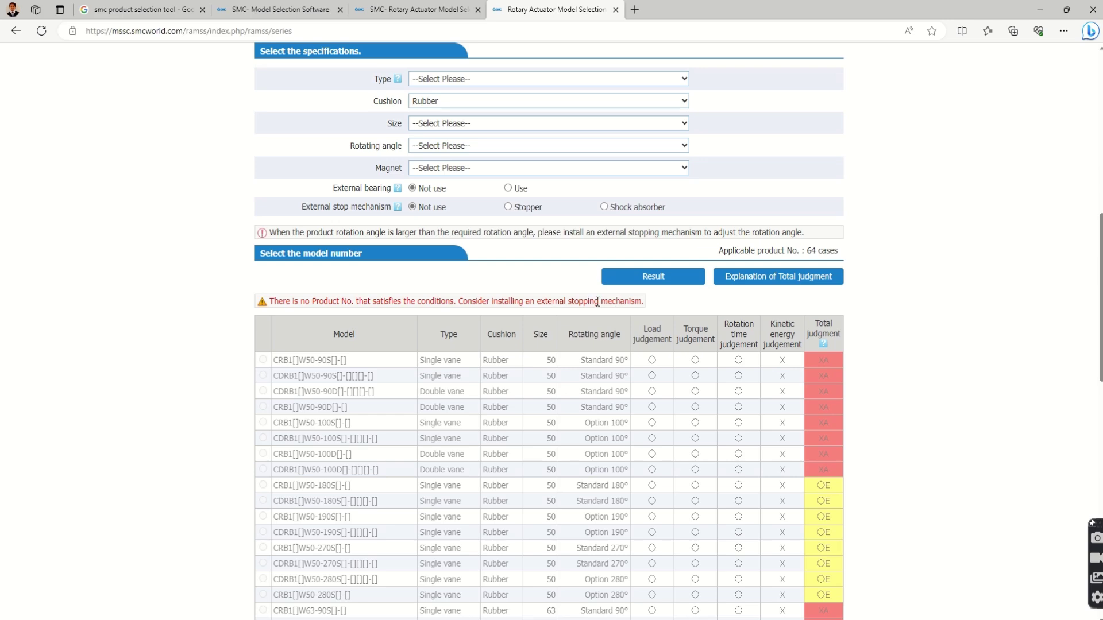
# Review the CRB1 model list and filter its specifications to the Single vane type with Rubber cushion
pyautogui.scroll(-15, 650, 335)
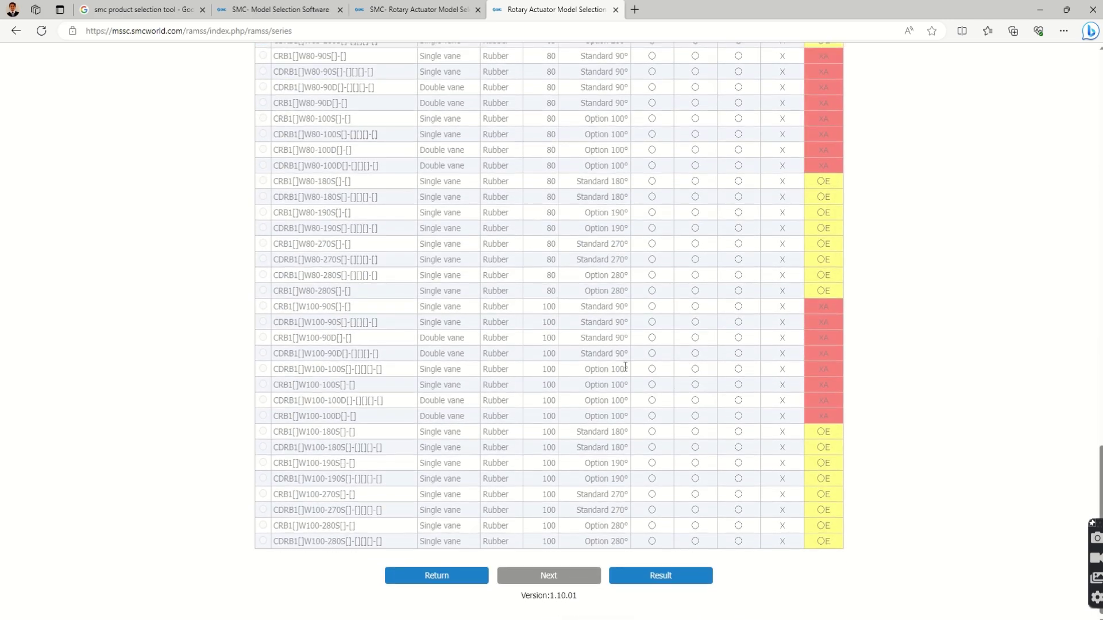
pyautogui.scroll(15, 625, 368)
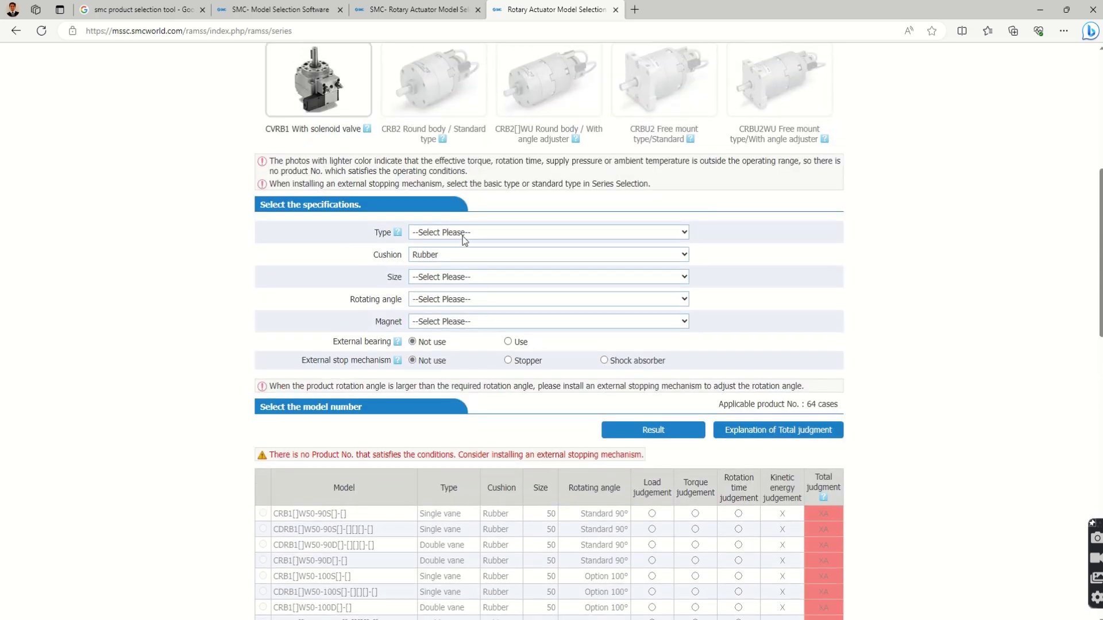
pyautogui.click(465, 236)
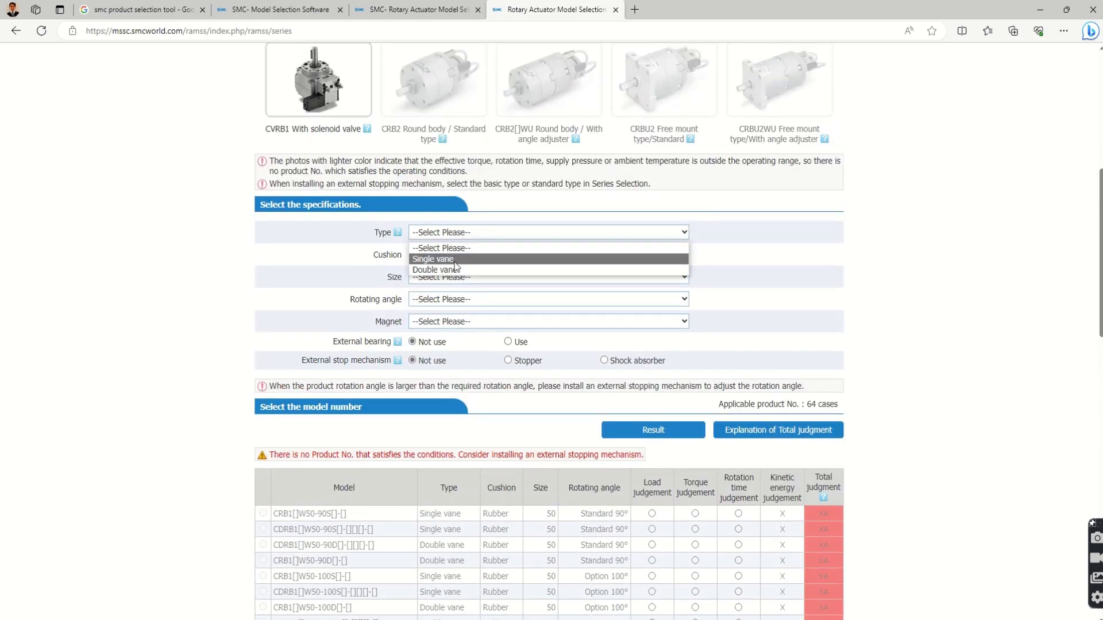
pyautogui.click(457, 259)
pyautogui.click(455, 261)
pyautogui.click(450, 282)
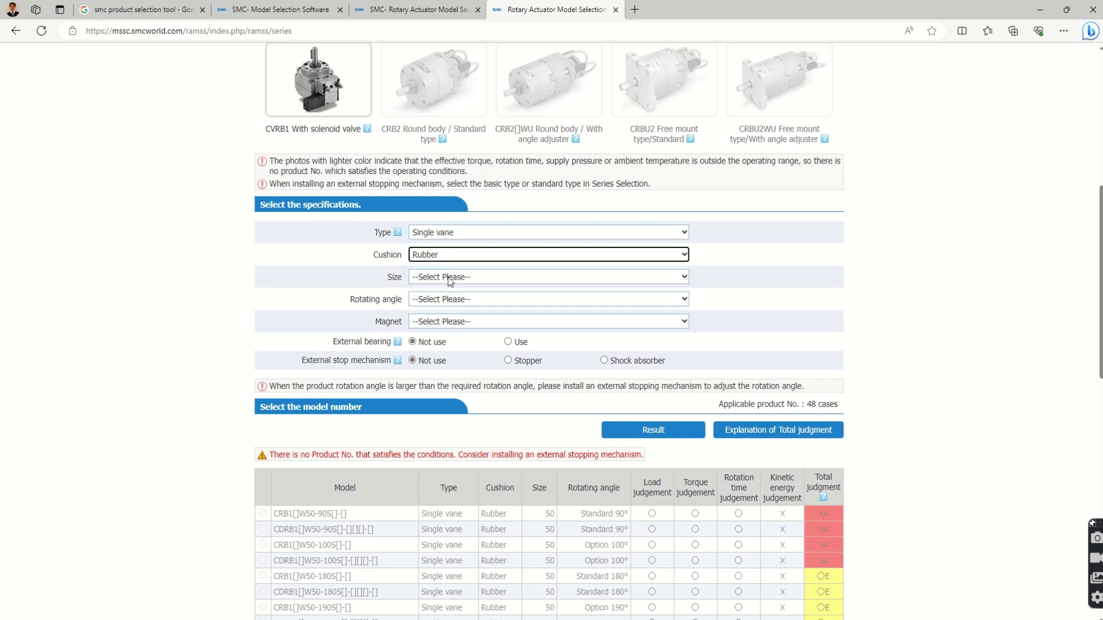
# Narrow the CRB1 models to size 80, Standard 180° rotation, magnet installed with auto switch unit, and a Shock absorber external stop
pyautogui.click(450, 278)
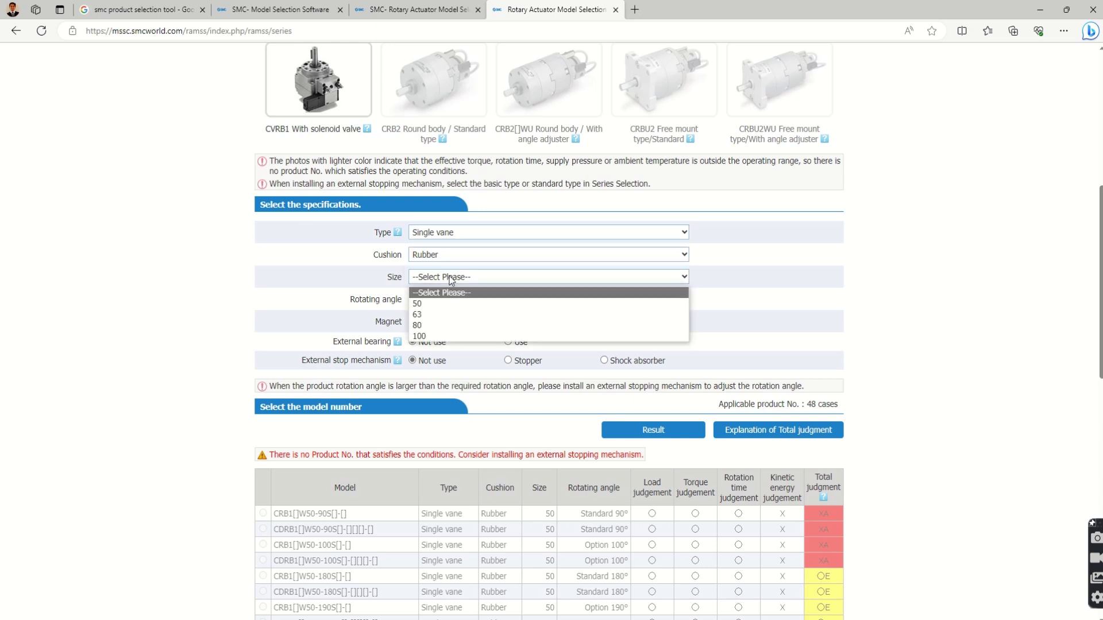
pyautogui.click(437, 326)
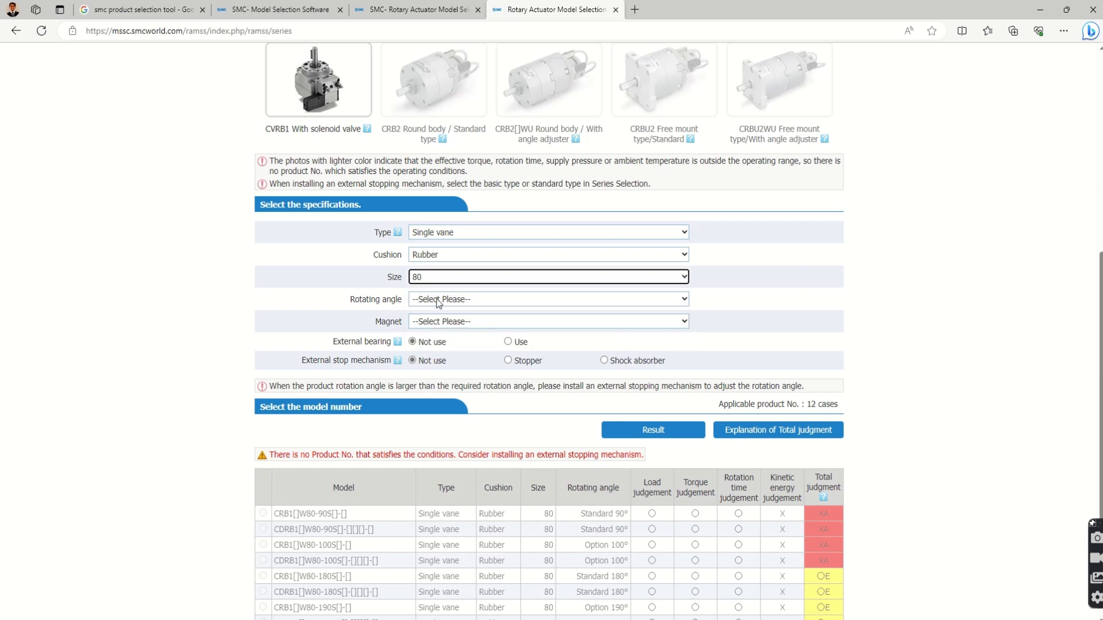
pyautogui.click(439, 300)
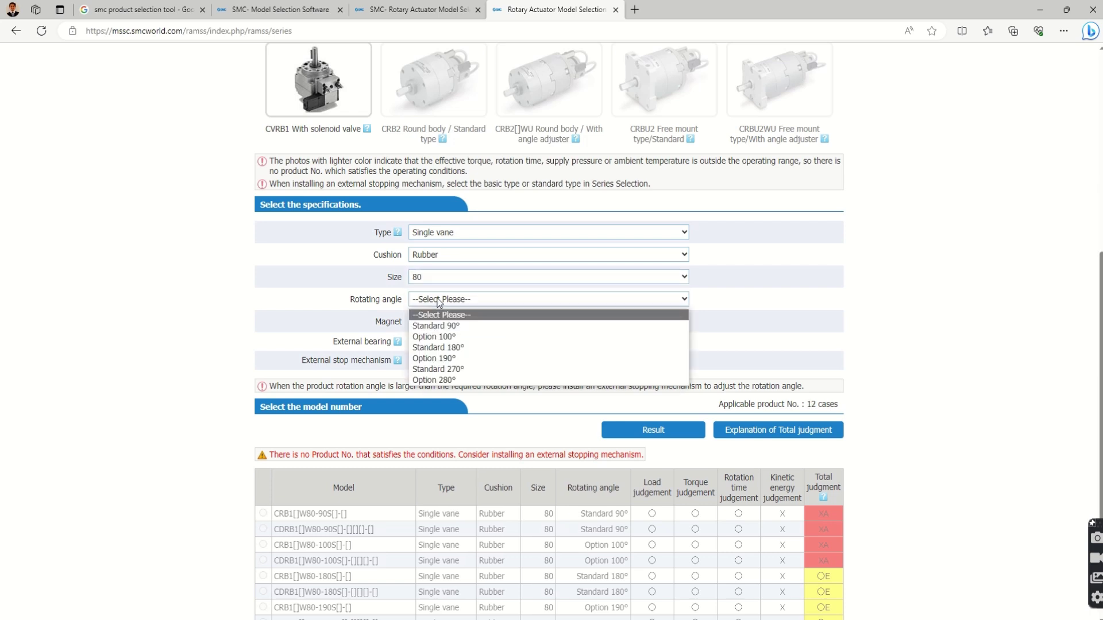
pyautogui.click(441, 347)
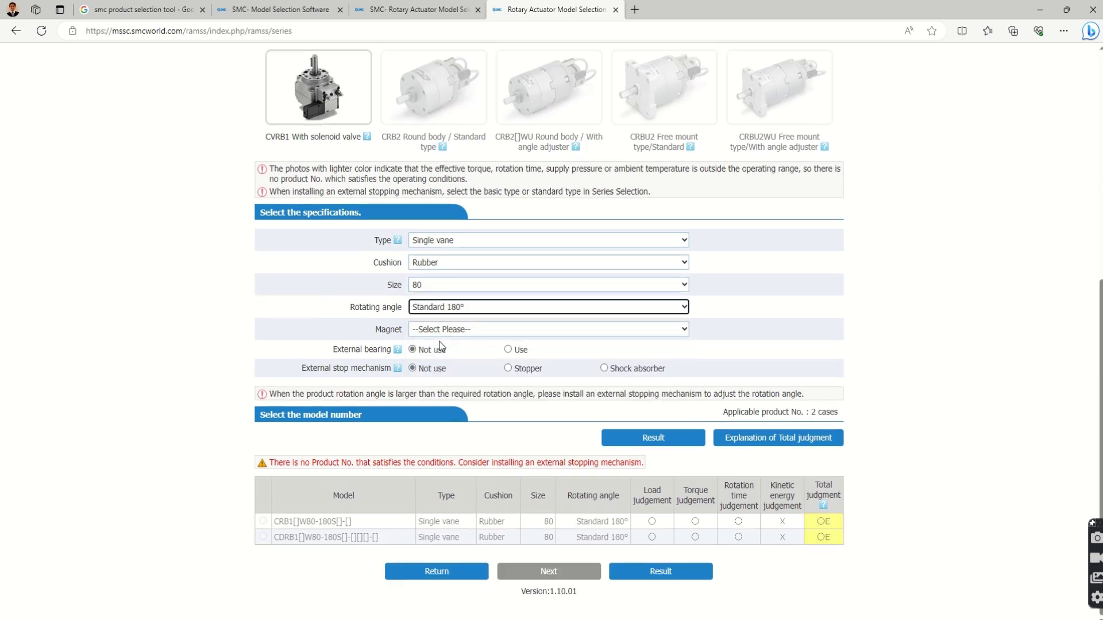
pyautogui.click(444, 331)
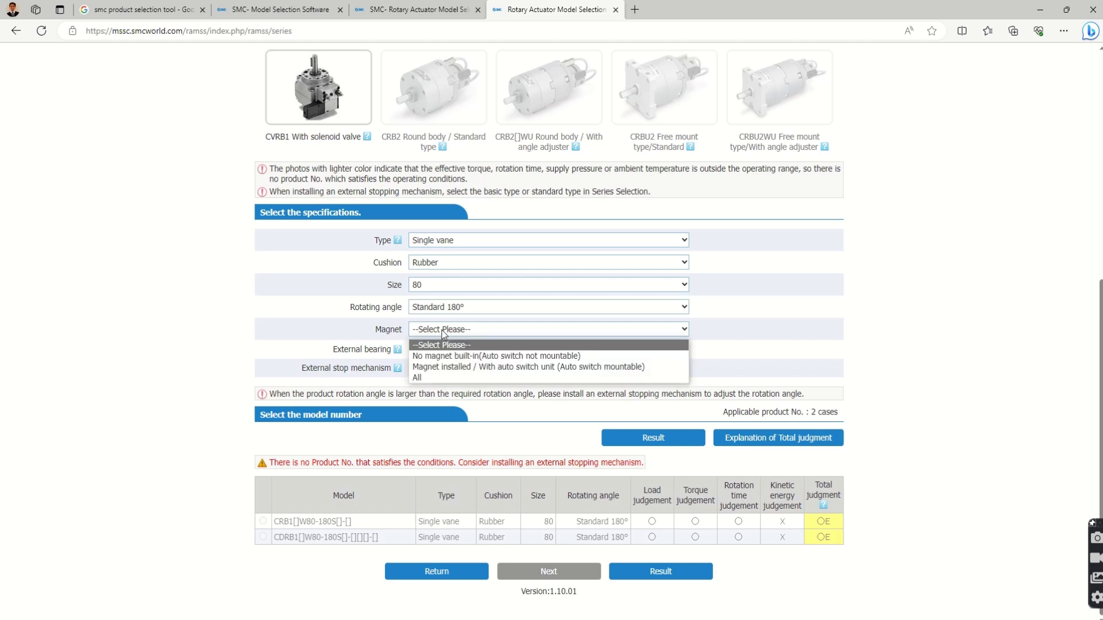
pyautogui.click(444, 368)
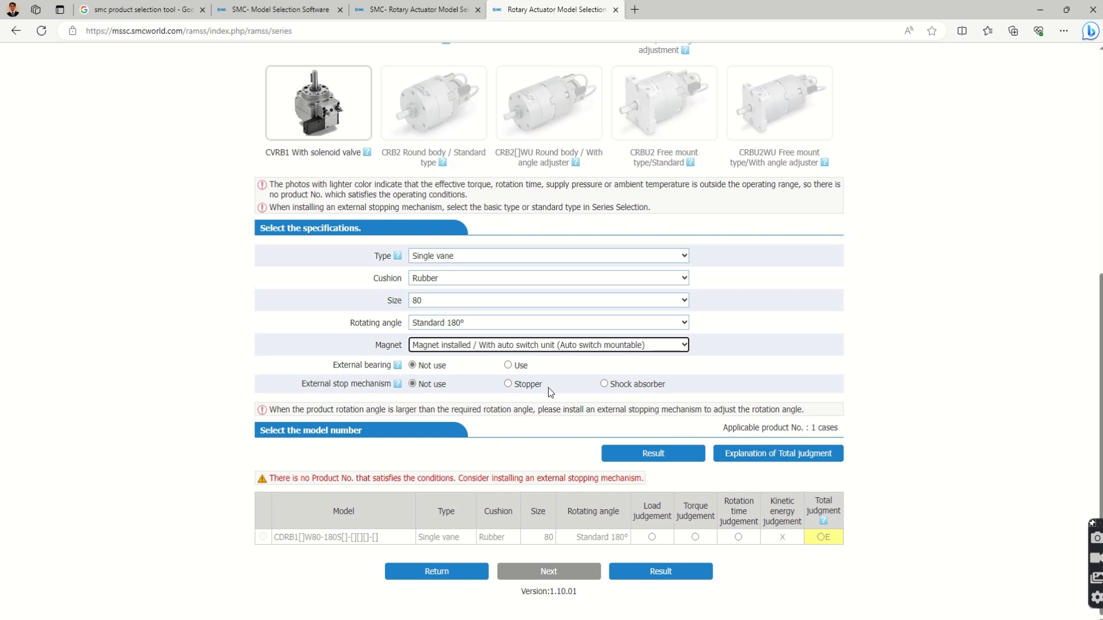
pyautogui.click(604, 384)
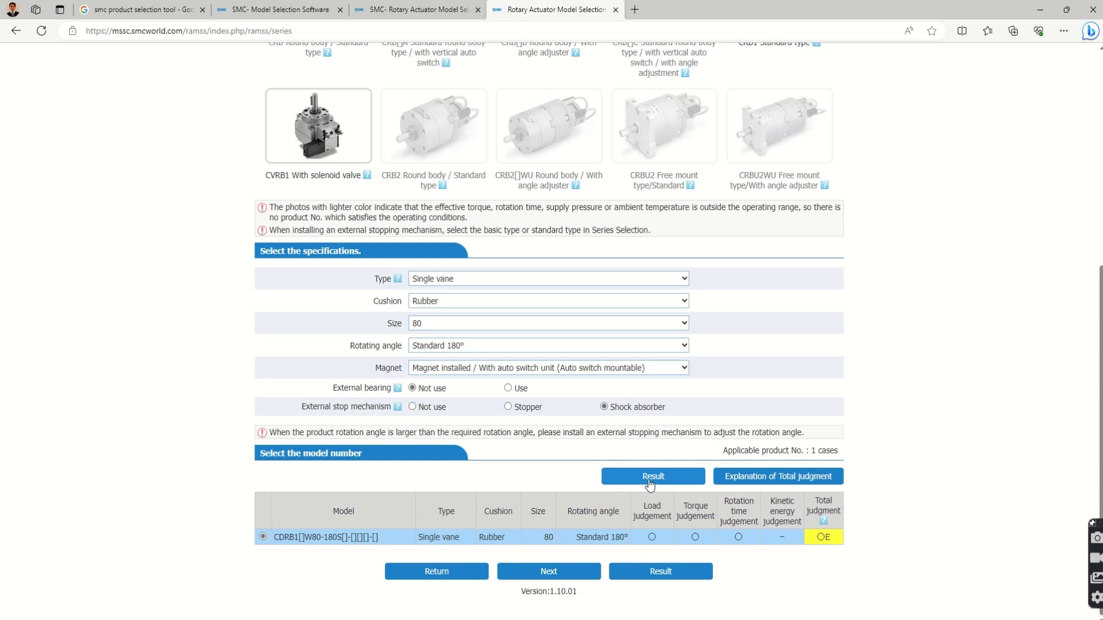
# Read the Explanation of Total judgment and review the CRB1 series, specifications and model choice
pyautogui.click(763, 480)
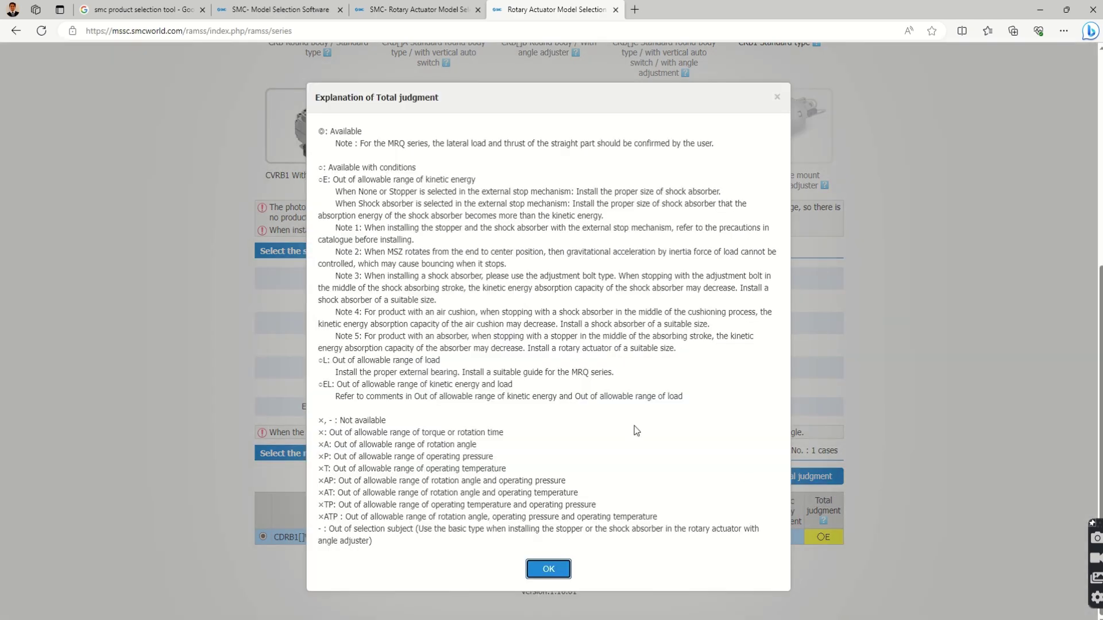
pyautogui.scroll(3, 384, 220)
pyautogui.scroll(2, 384, 220)
pyautogui.scroll(-5, 391, 344)
pyautogui.click(550, 570)
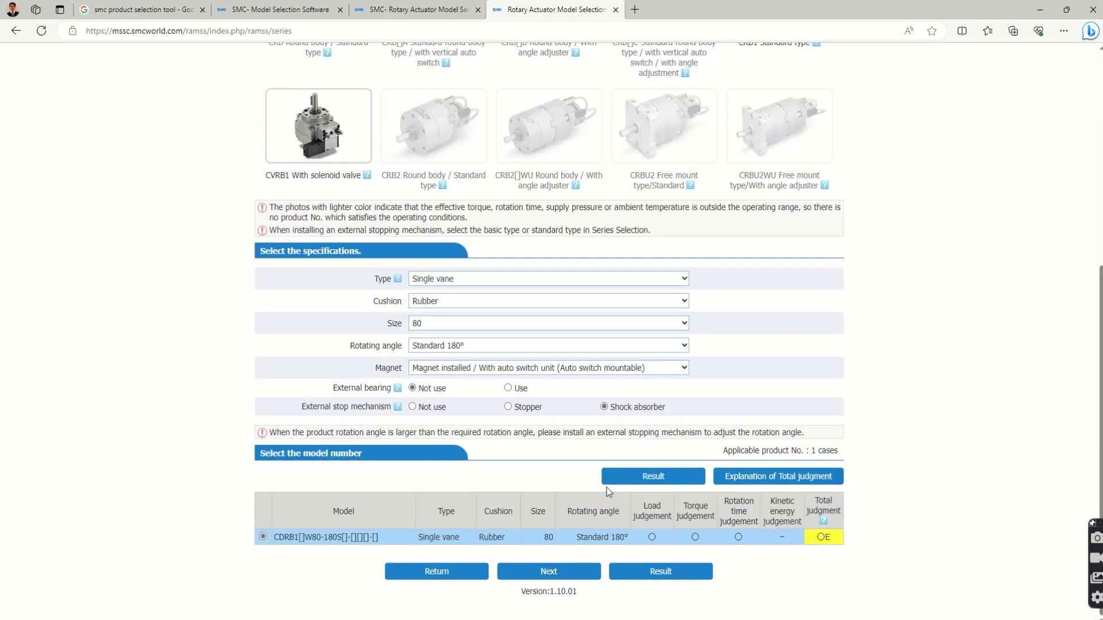
pyautogui.scroll(5, 547, 380)
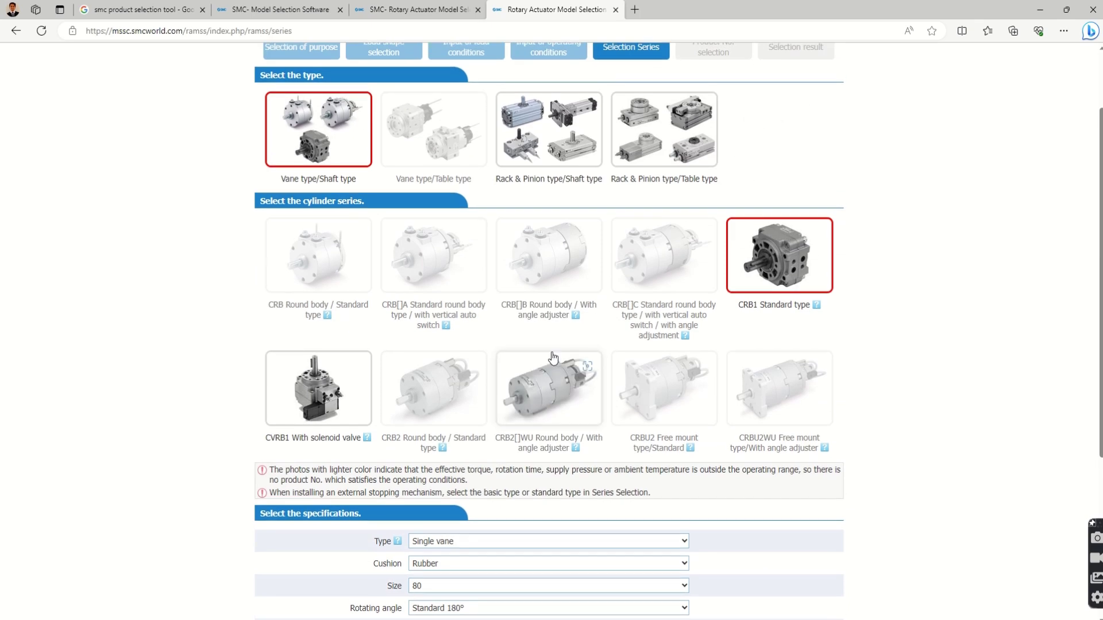
pyautogui.scroll(-5, 553, 357)
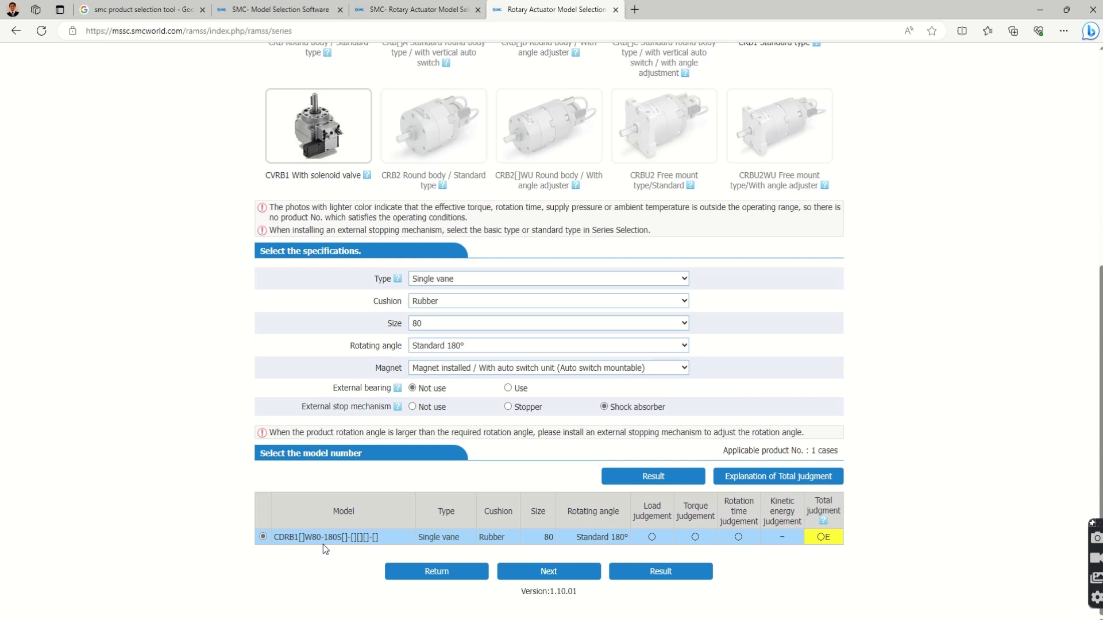
# Change the actuator to the Rack & Pinion type/Table type and choose the MSQB Basic type series
pyautogui.scroll(6, 540, 391)
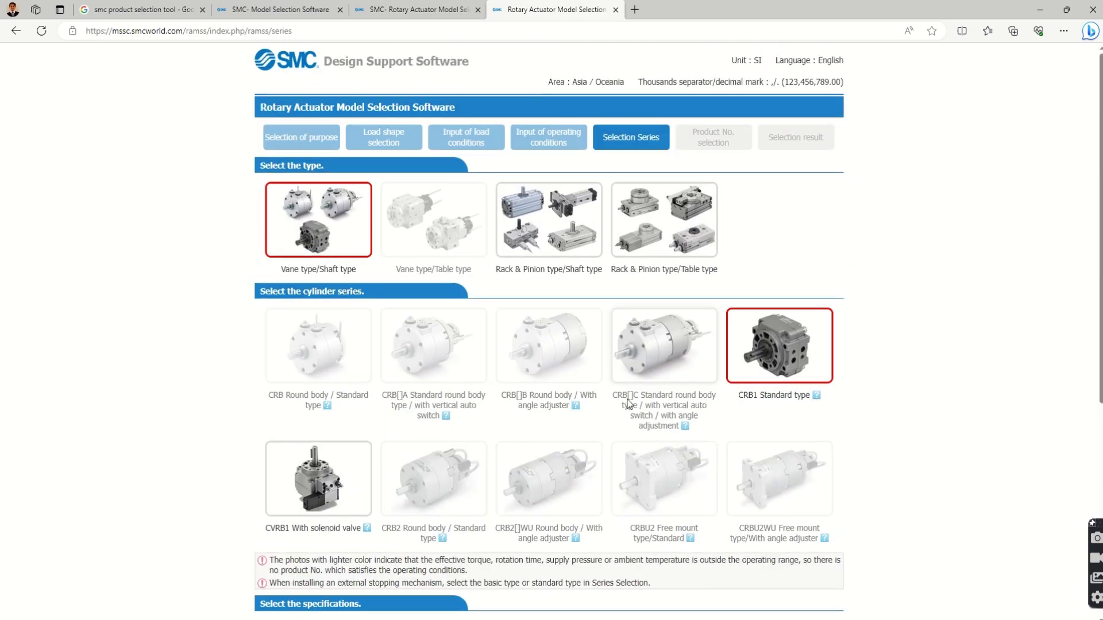
pyautogui.click(655, 229)
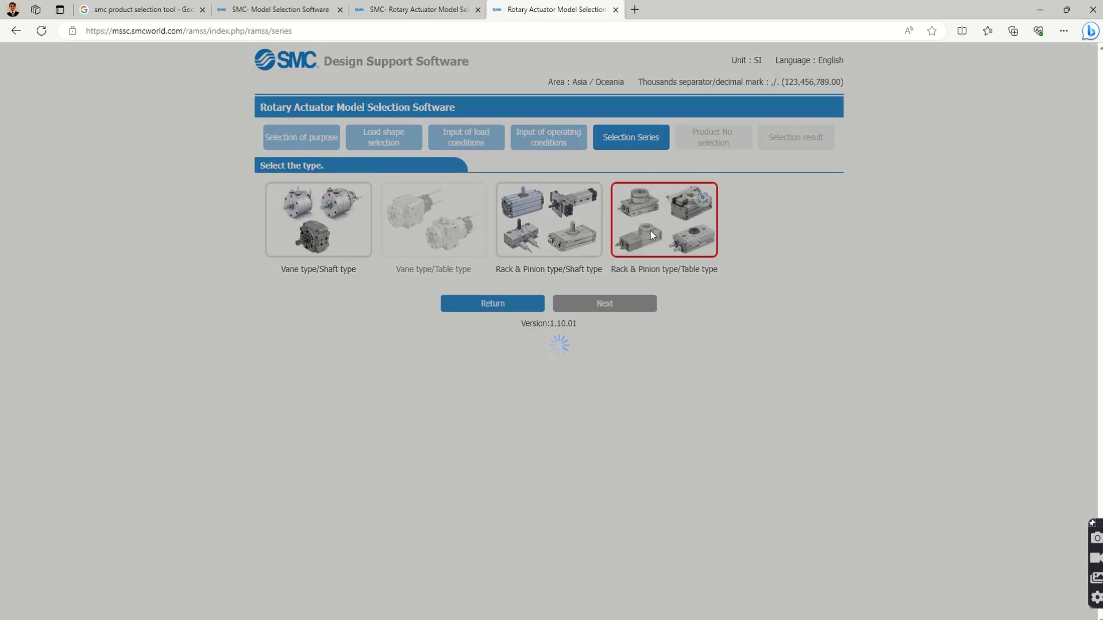
pyautogui.scroll(-1, 540, 394)
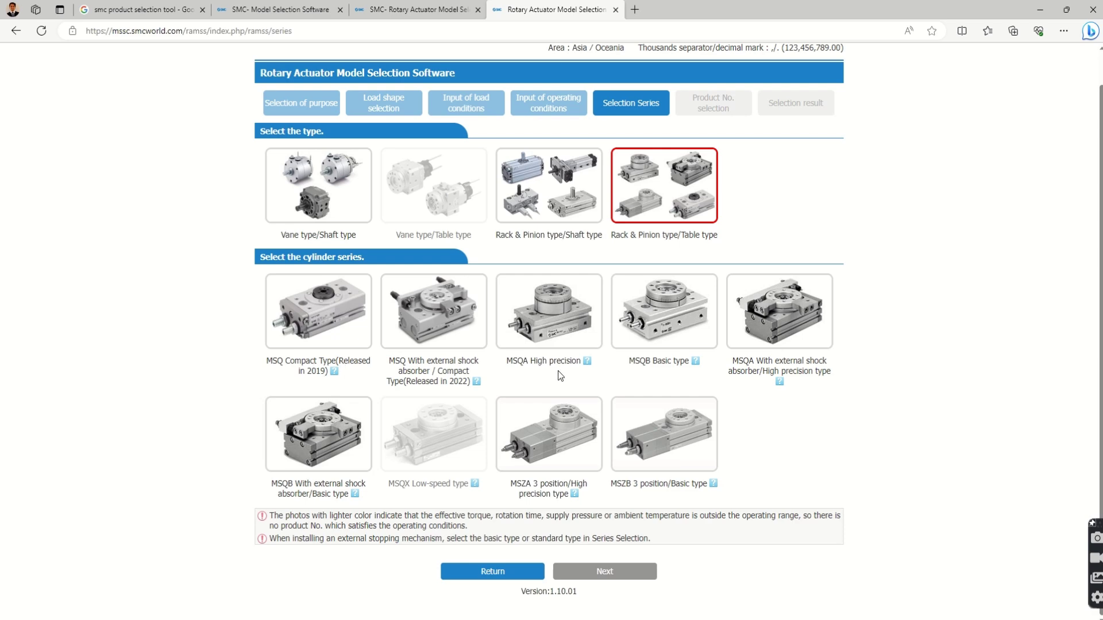
pyautogui.click(672, 344)
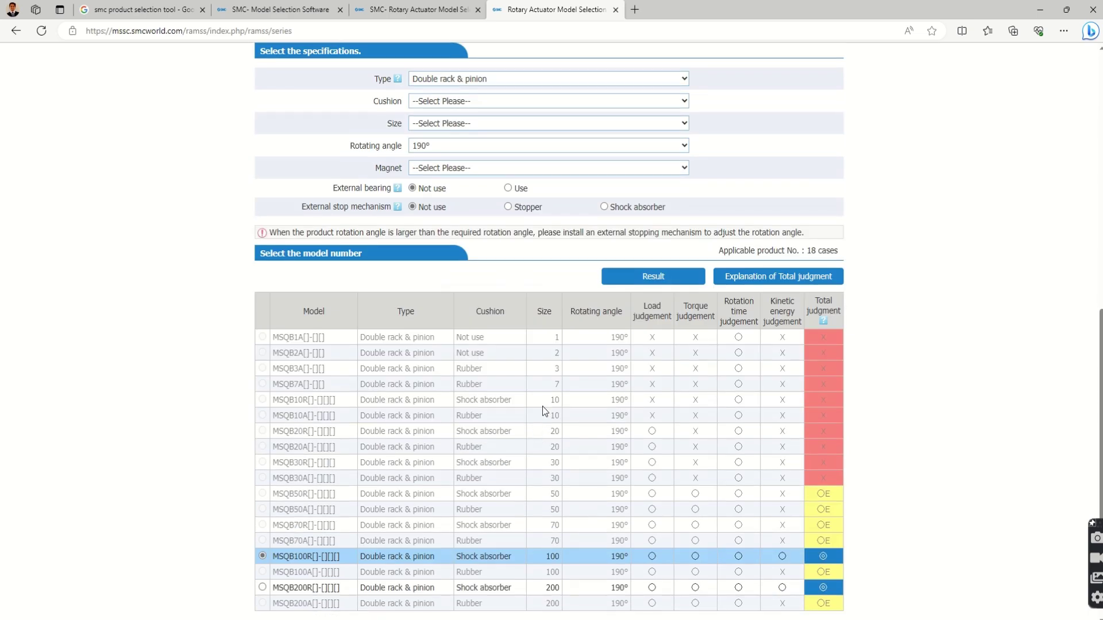
# Filter the MSQB models to Shock absorber cushion and Without auto switch (Magnet installed), and continue with the size 100 MSQB100R model
pyautogui.scroll(-1, 567, 410)
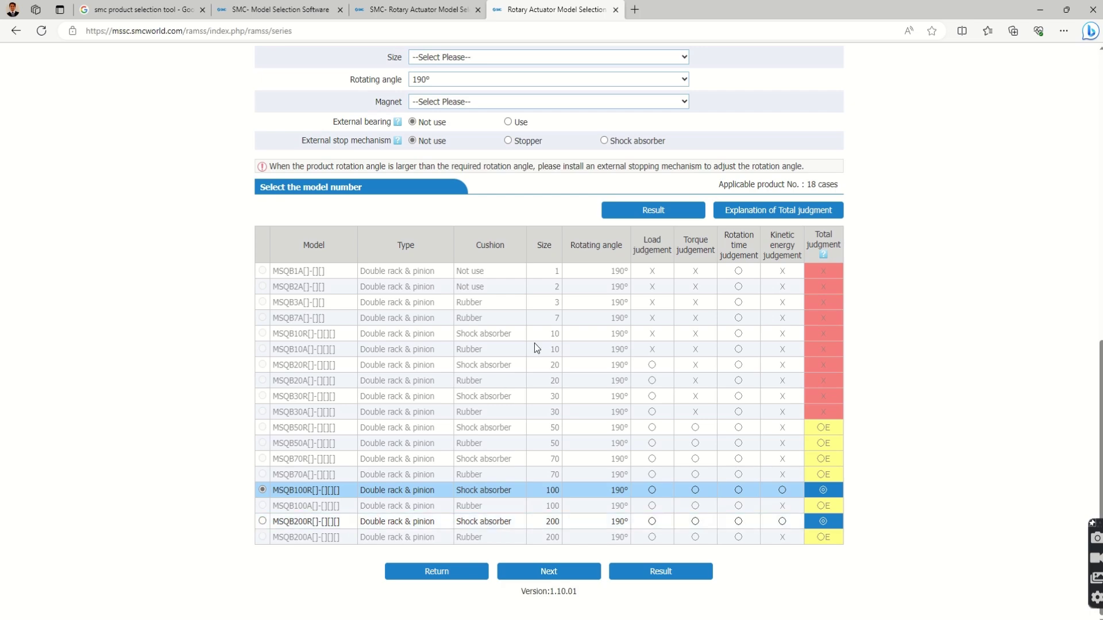
pyautogui.scroll(3, 534, 343)
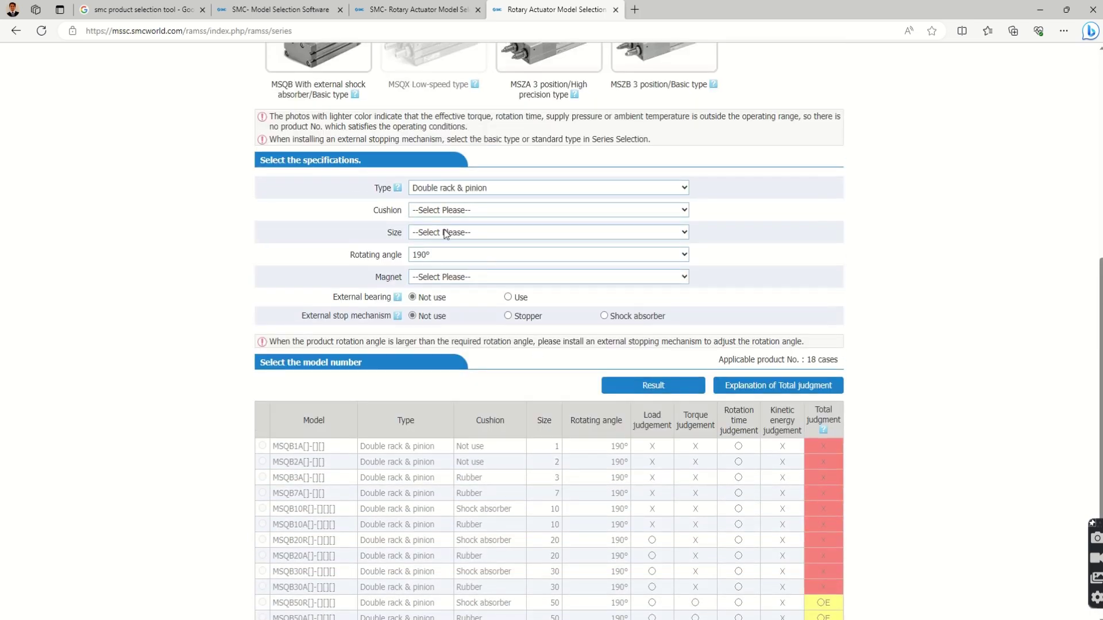
pyautogui.click(447, 212)
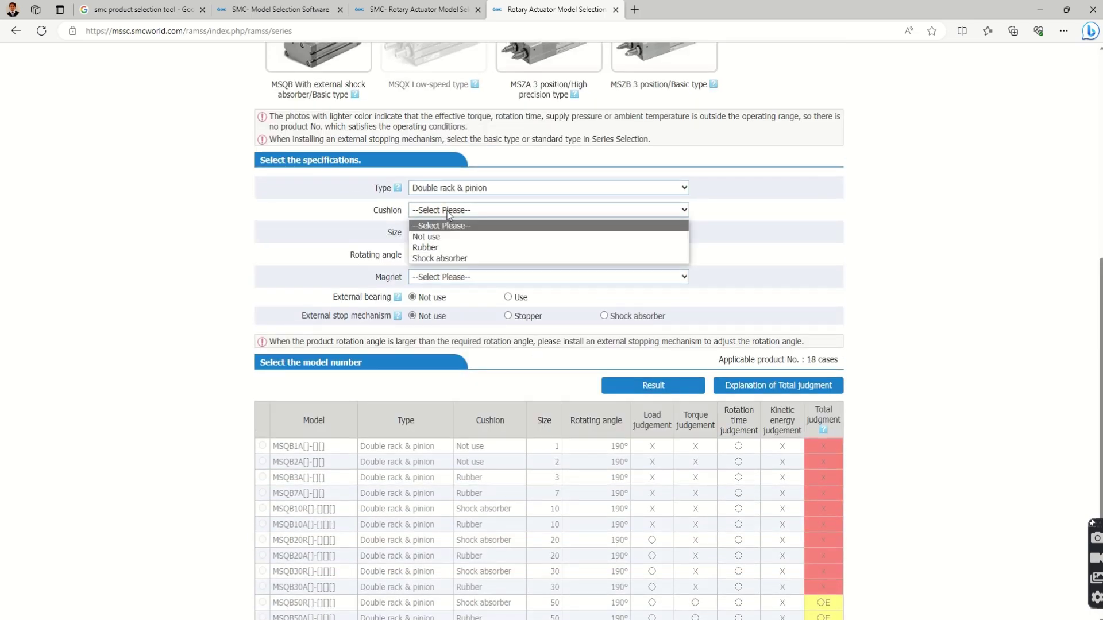
pyautogui.click(445, 258)
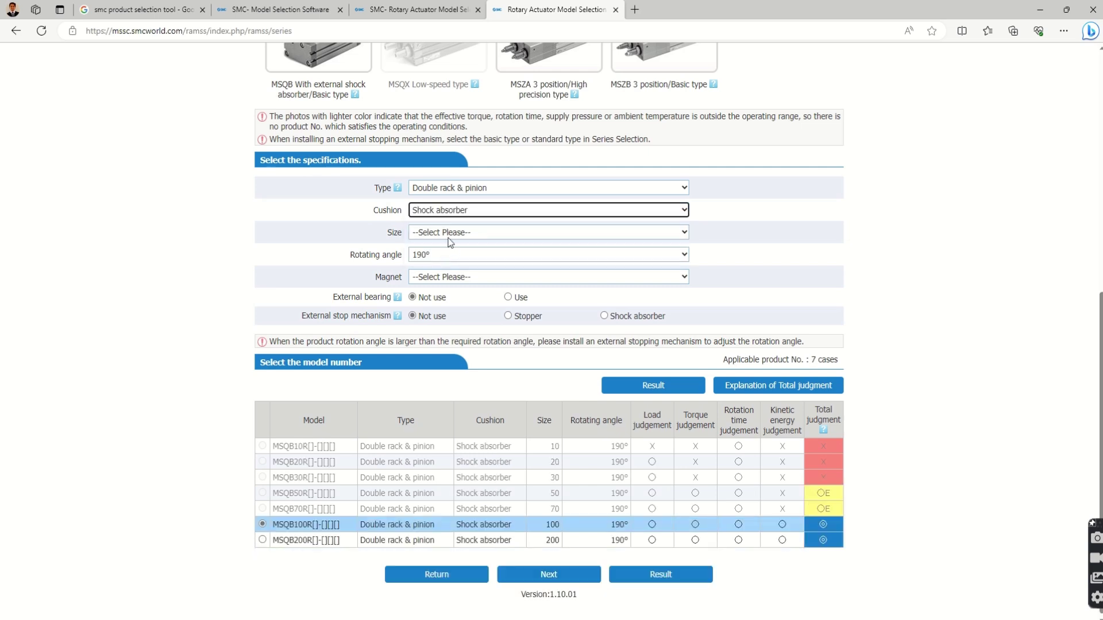
pyautogui.click(451, 234)
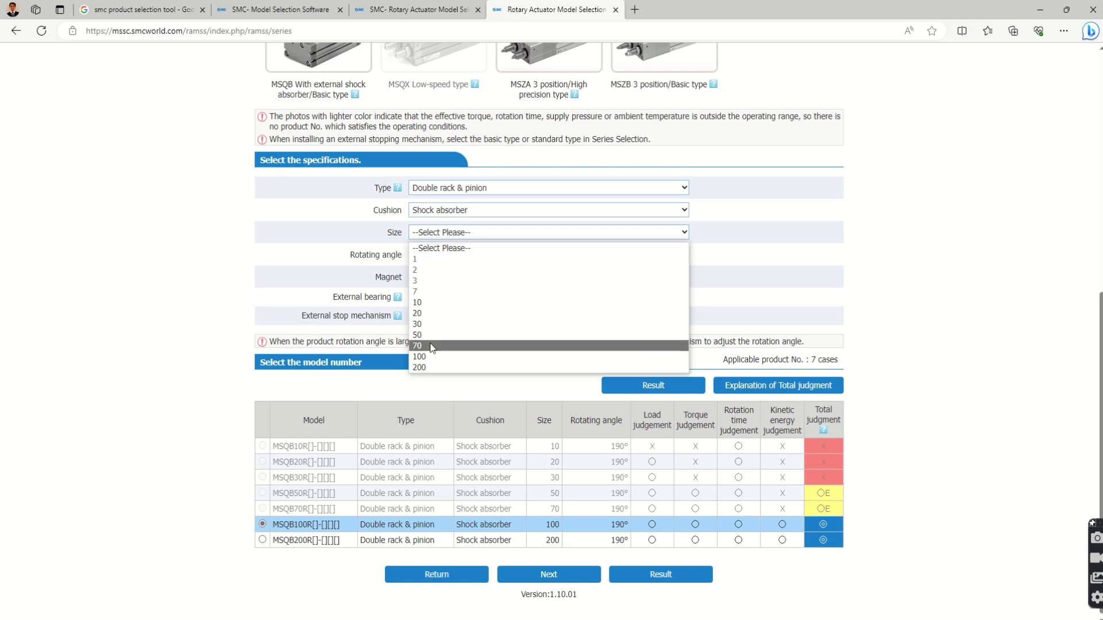
pyautogui.click(325, 253)
pyautogui.click(451, 278)
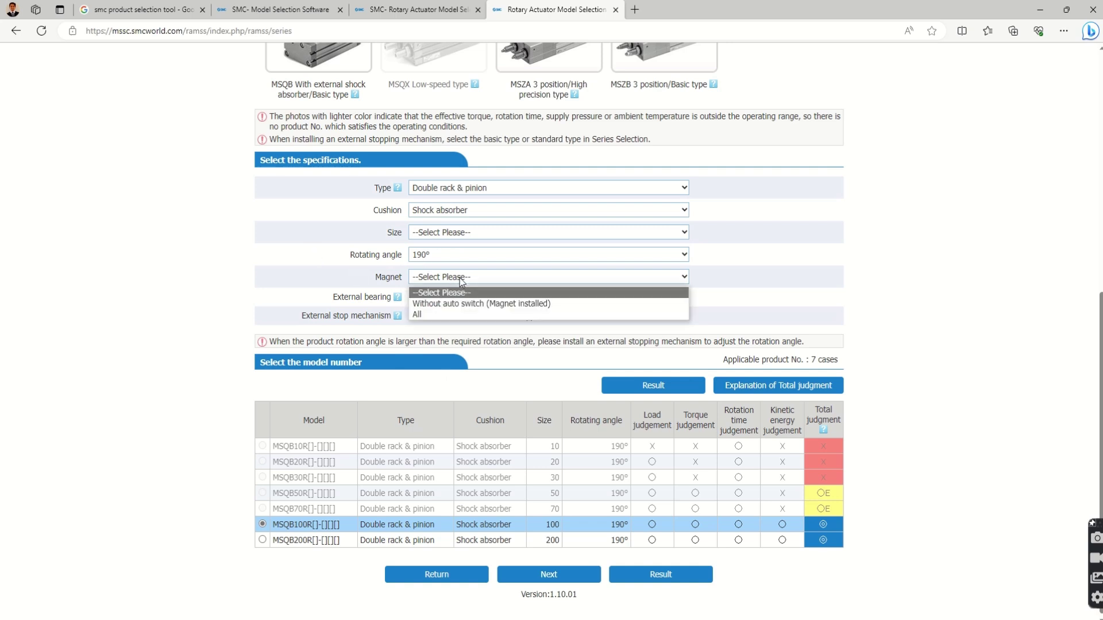
pyautogui.click(458, 304)
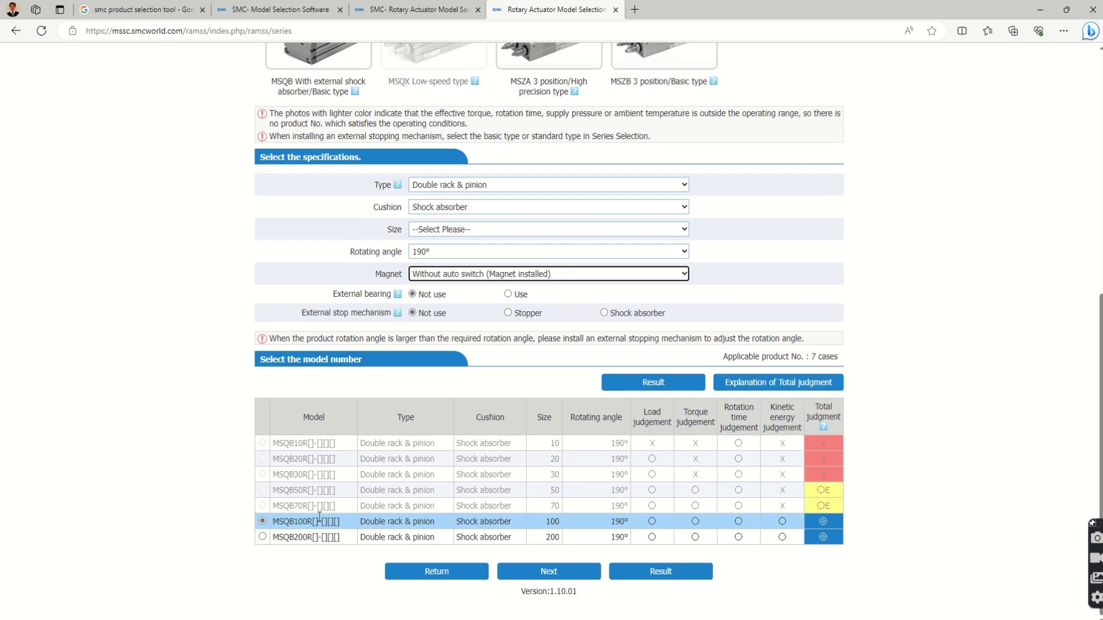
pyautogui.click(512, 570)
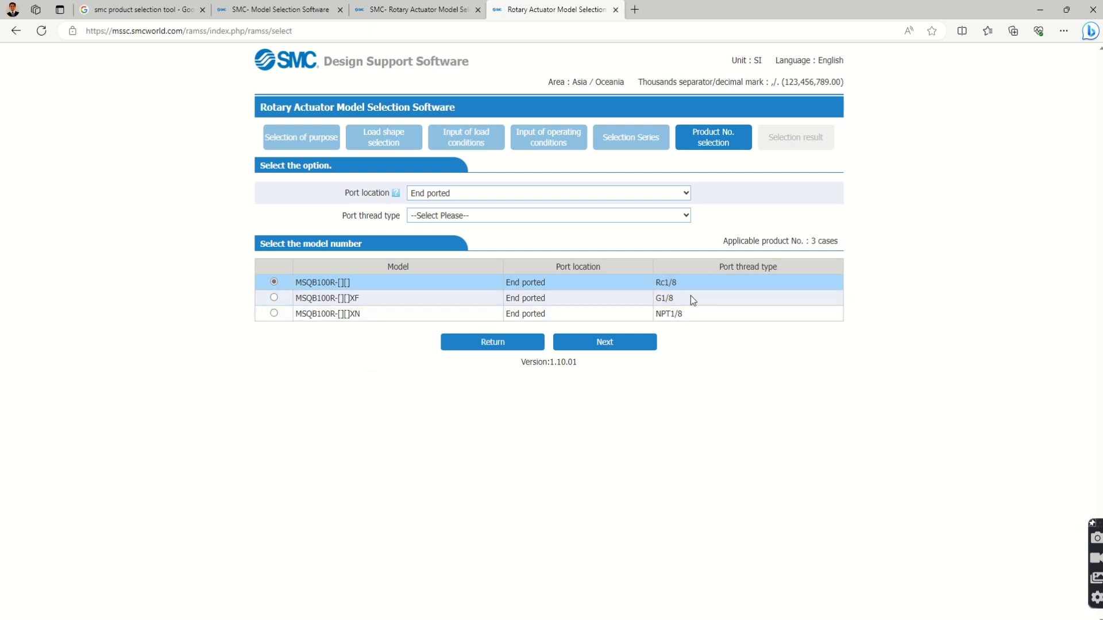
# Keep the End ported location, set the port thread type to NPT1/8, and continue to the selection result
pyautogui.click(457, 193)
pyautogui.click(452, 221)
pyautogui.click(454, 218)
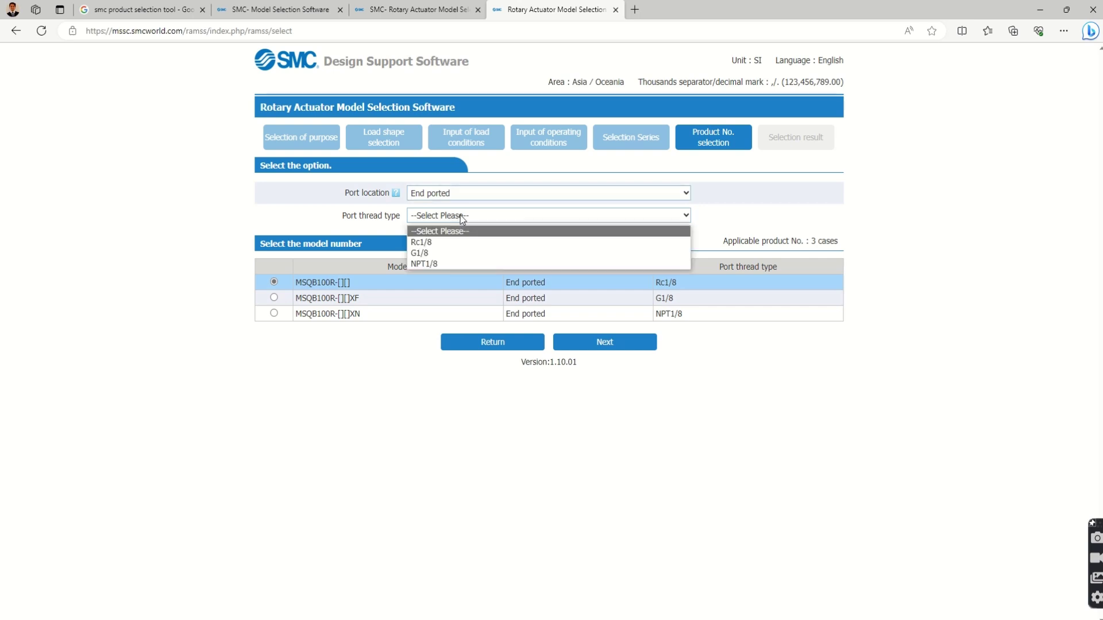
pyautogui.click(433, 265)
pyautogui.click(579, 310)
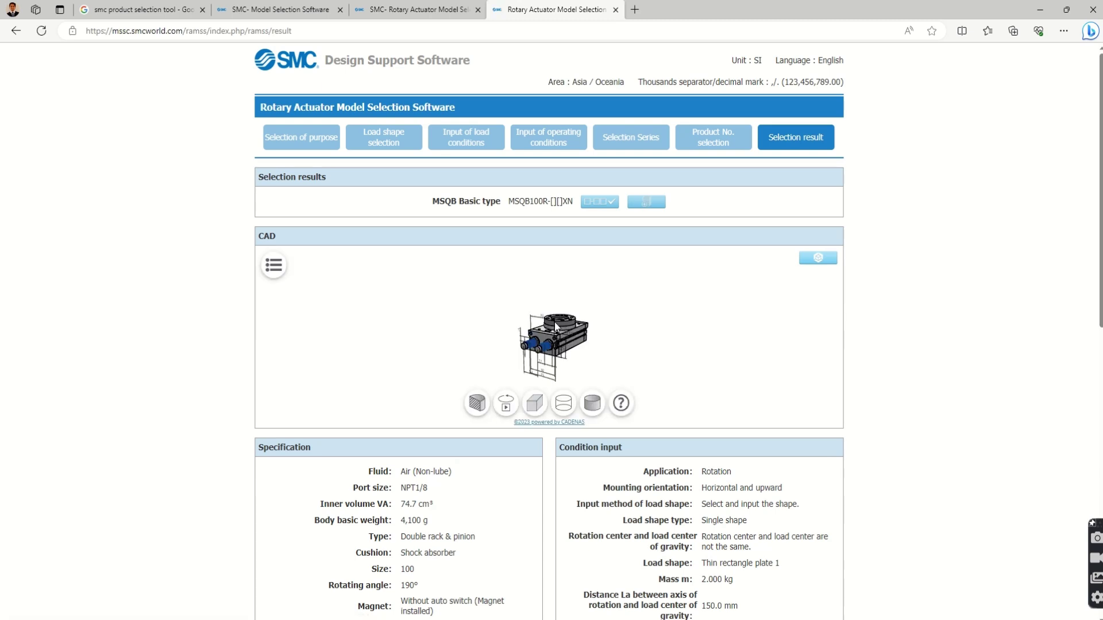
# Inspect the selected actuator's 3D CAD preview and review its specification, condition inputs and calculation results
pyautogui.moveTo(561, 346)
pyautogui.mouseDown()
pyautogui.moveTo(547, 344)
pyautogui.moveTo(563, 332)
pyautogui.mouseUp()
pyautogui.scroll(3, 567, 368)
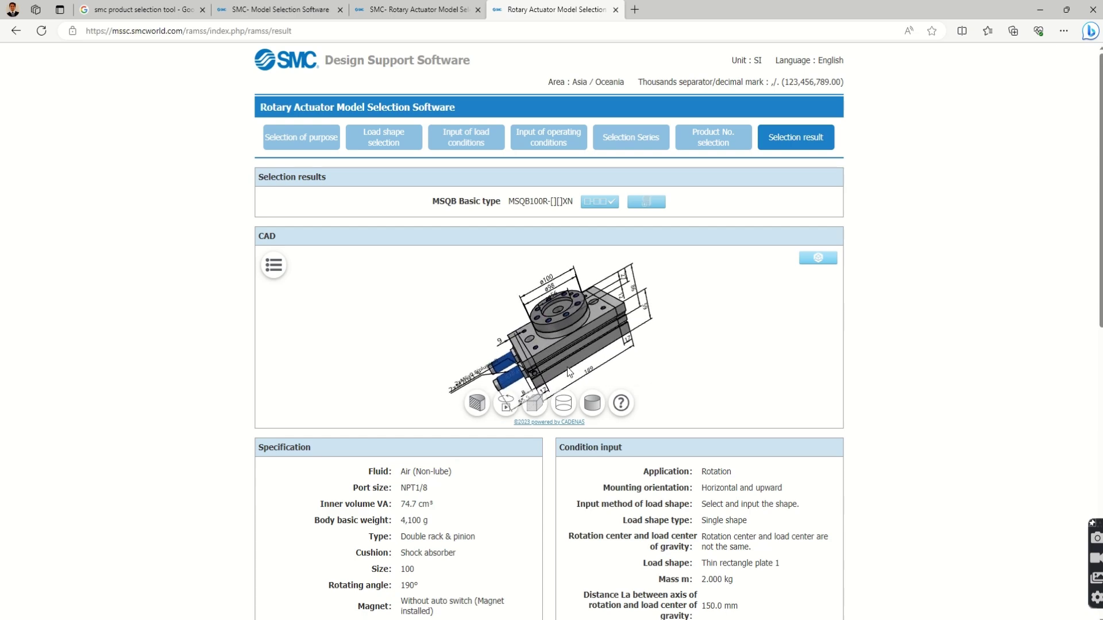
pyautogui.scroll(-5, 627, 474)
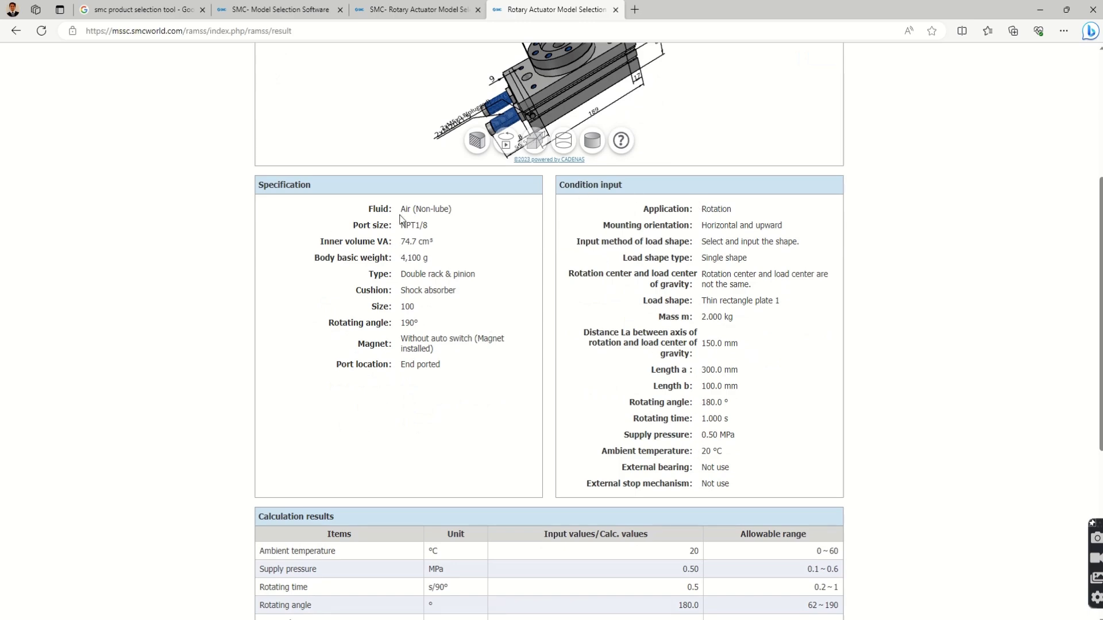
pyautogui.scroll(-5, 578, 378)
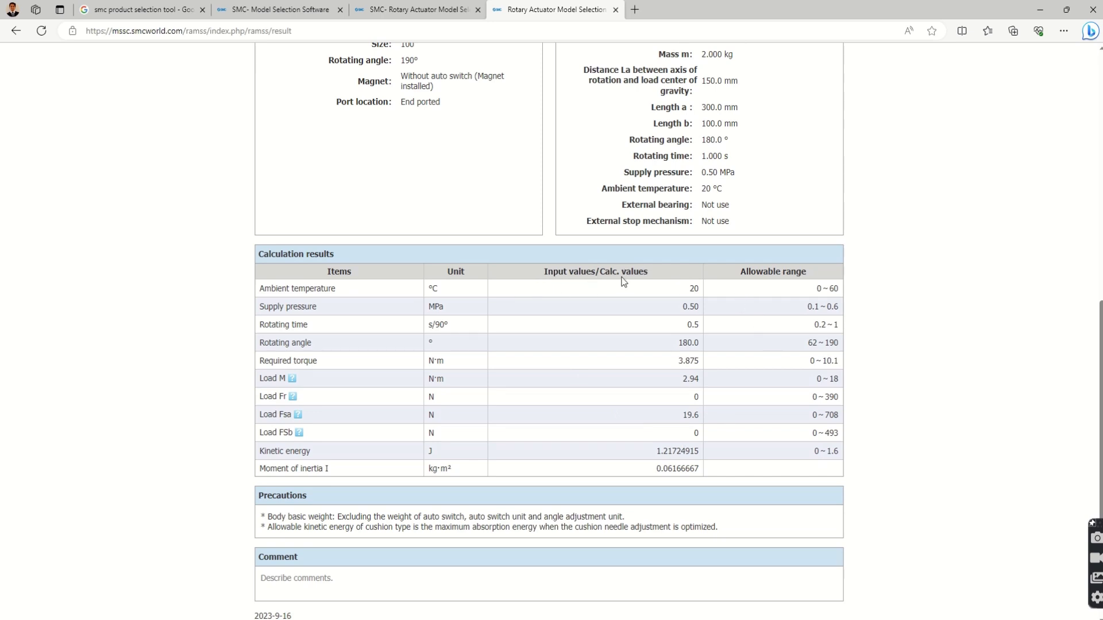
# View the explanatory diagrams for Load M, Load Fr and Load Fsa, and check the calculated values against their allowable ranges
pyautogui.click(291, 379)
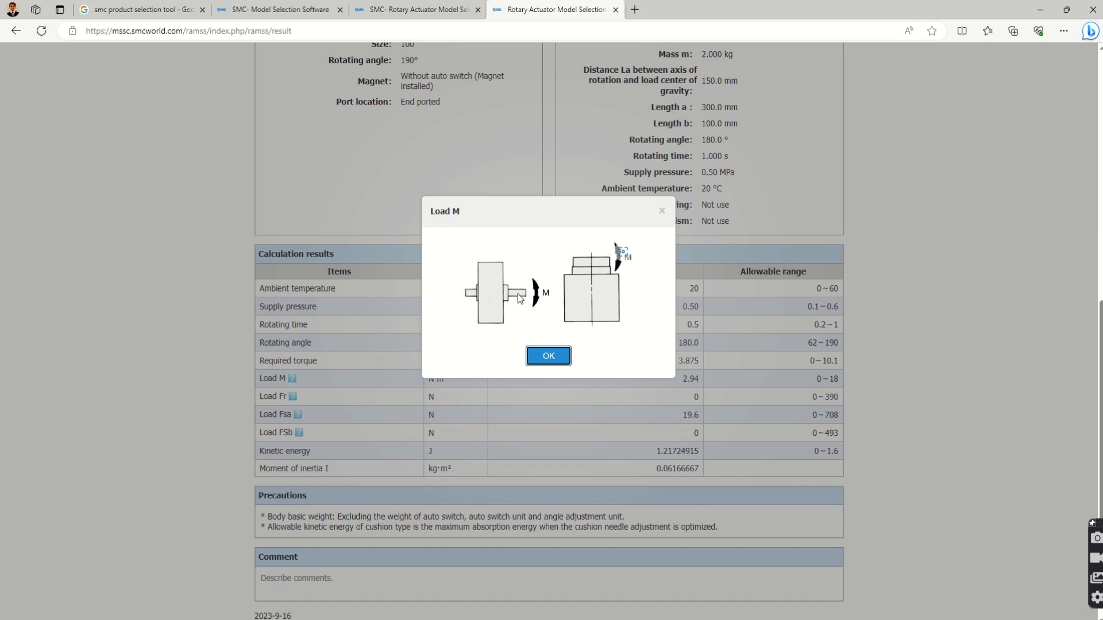
pyautogui.click(662, 212)
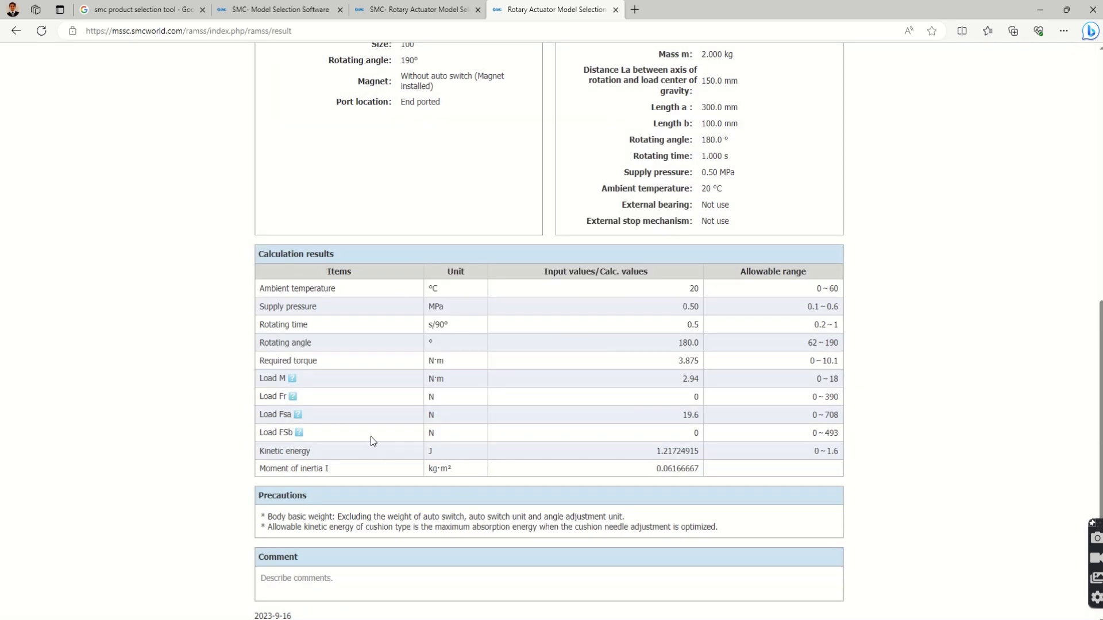
pyautogui.click(292, 397)
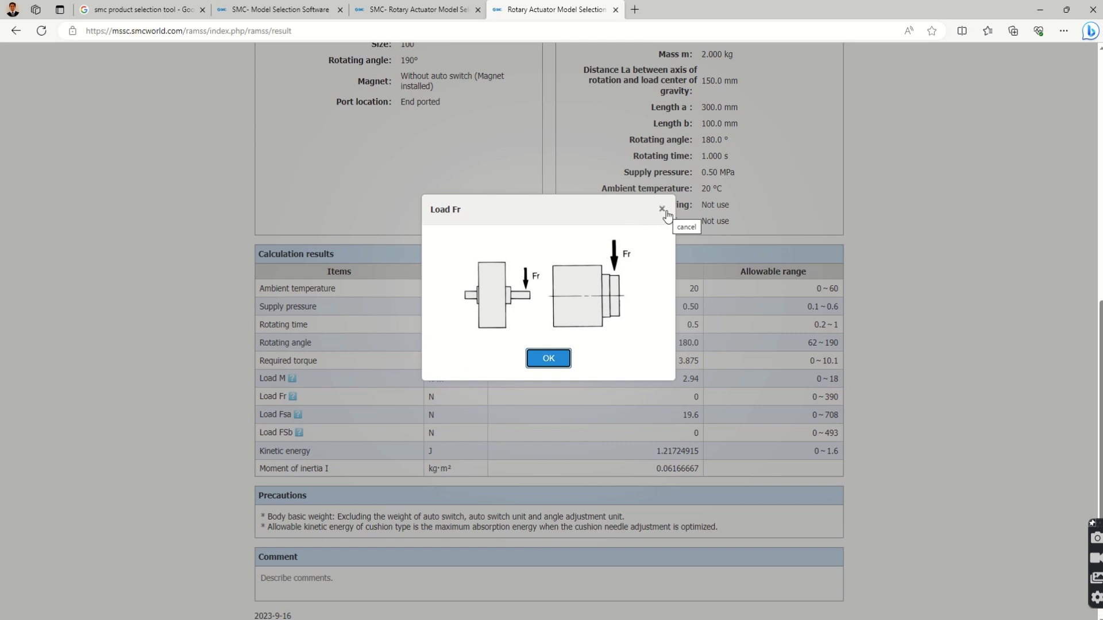
pyautogui.click(549, 358)
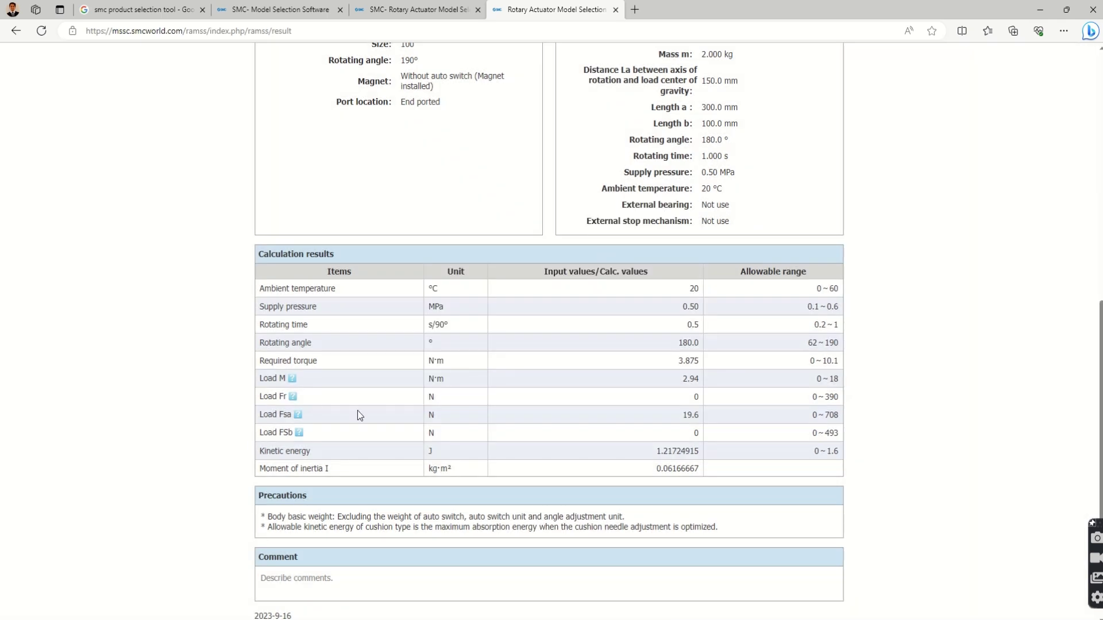
pyautogui.click(299, 415)
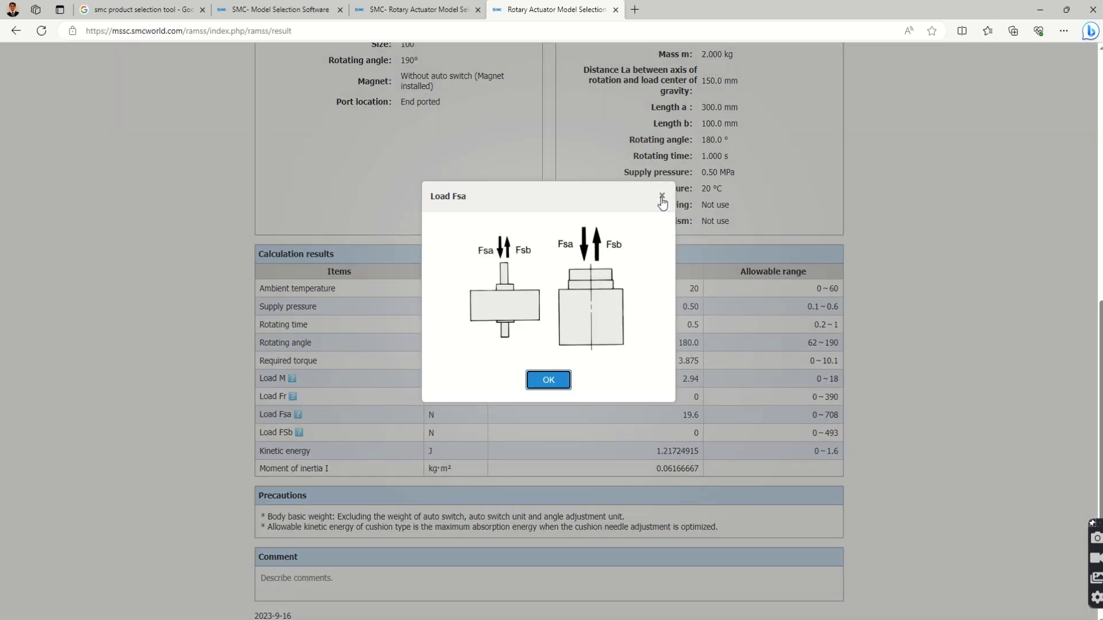
pyautogui.click(662, 197)
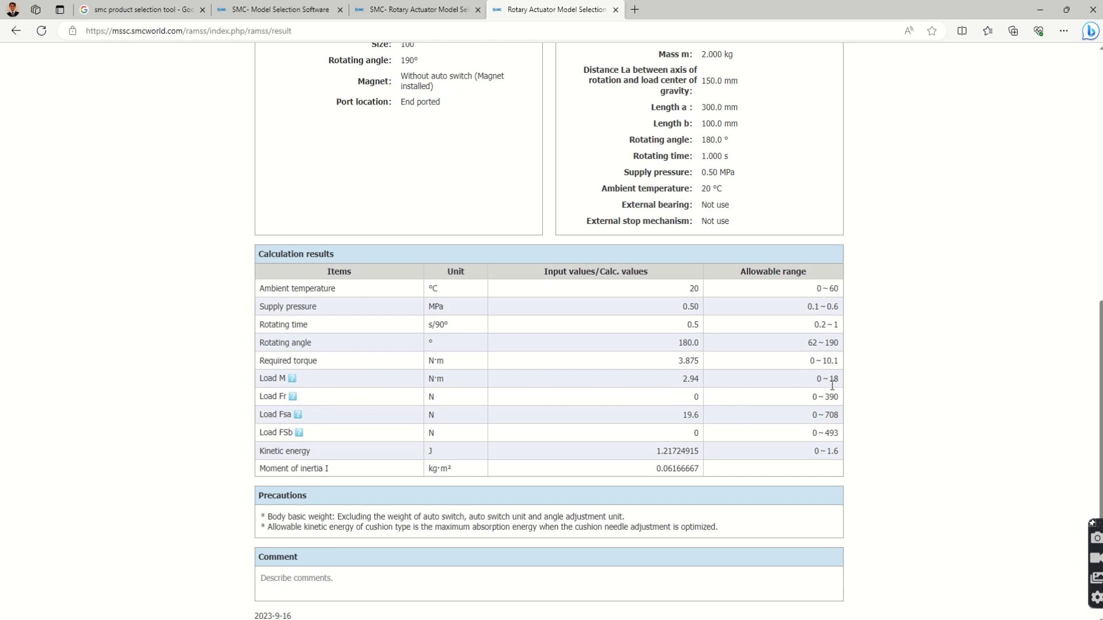
pyautogui.scroll(-2, 347, 494)
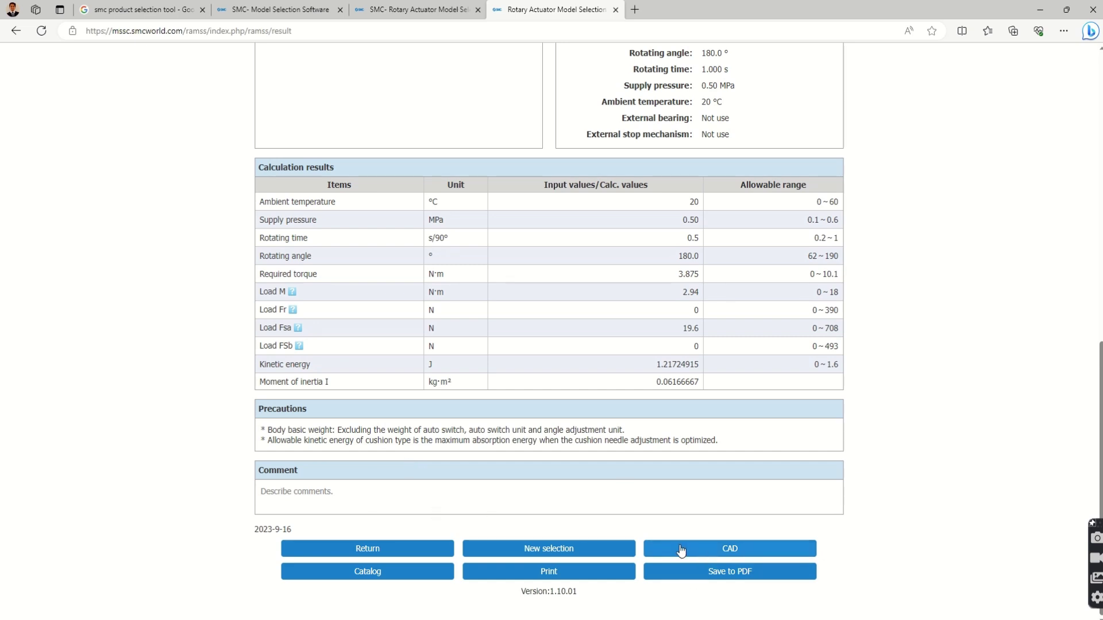
# Open the Japan-area English catalog for the selected actuator and close the catalog language list
pyautogui.click(394, 575)
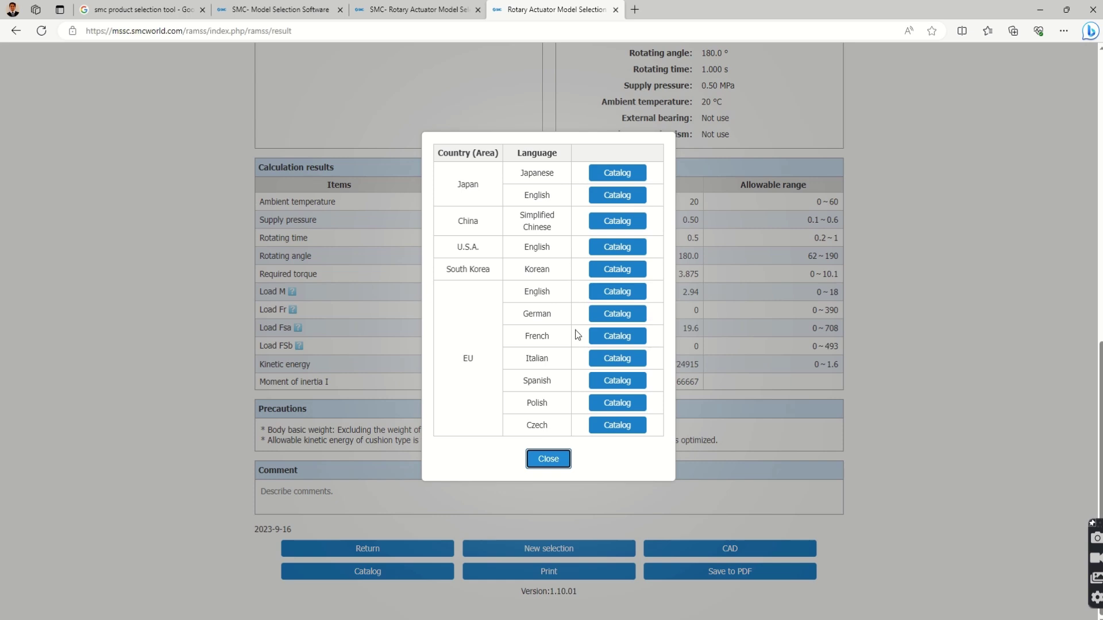
pyautogui.click(611, 197)
pyautogui.click(547, 458)
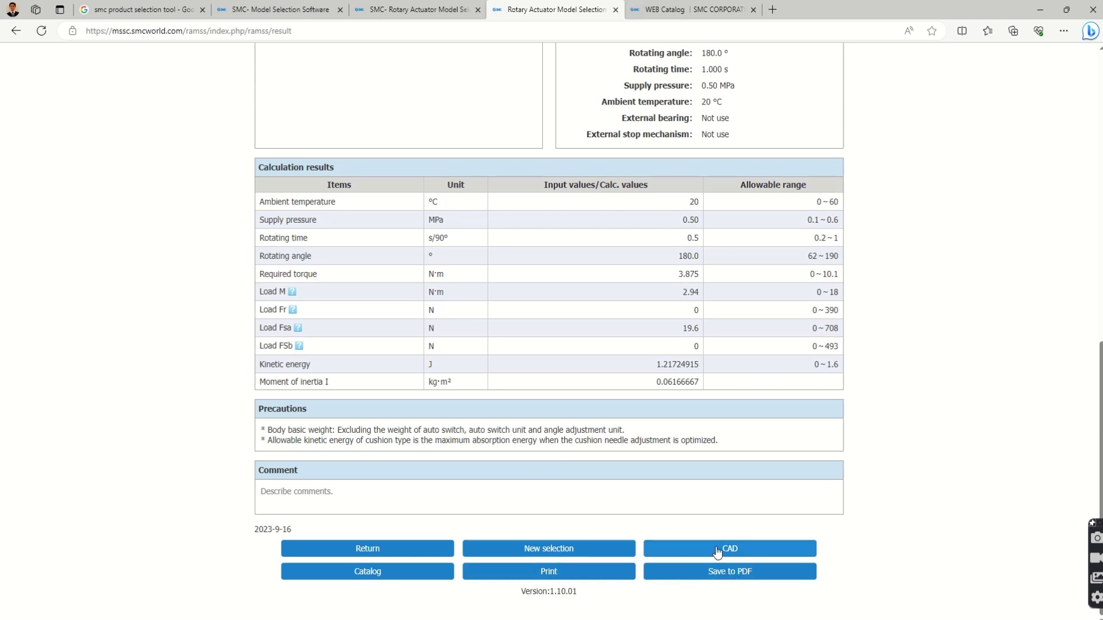
# Review the Rotary Table MSQ web catalog page and its series table, and return to the Rotary Actuator Model Selection Software page
pyautogui.click(692, 10)
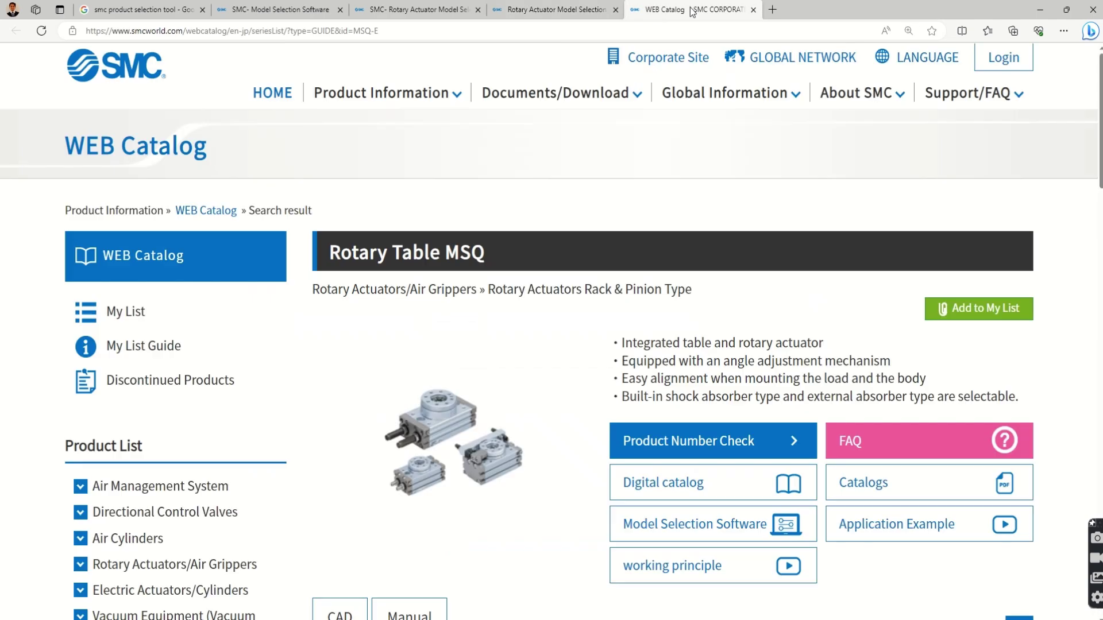
pyautogui.scroll(-1, 484, 410)
pyautogui.scroll(-1, 600, 379)
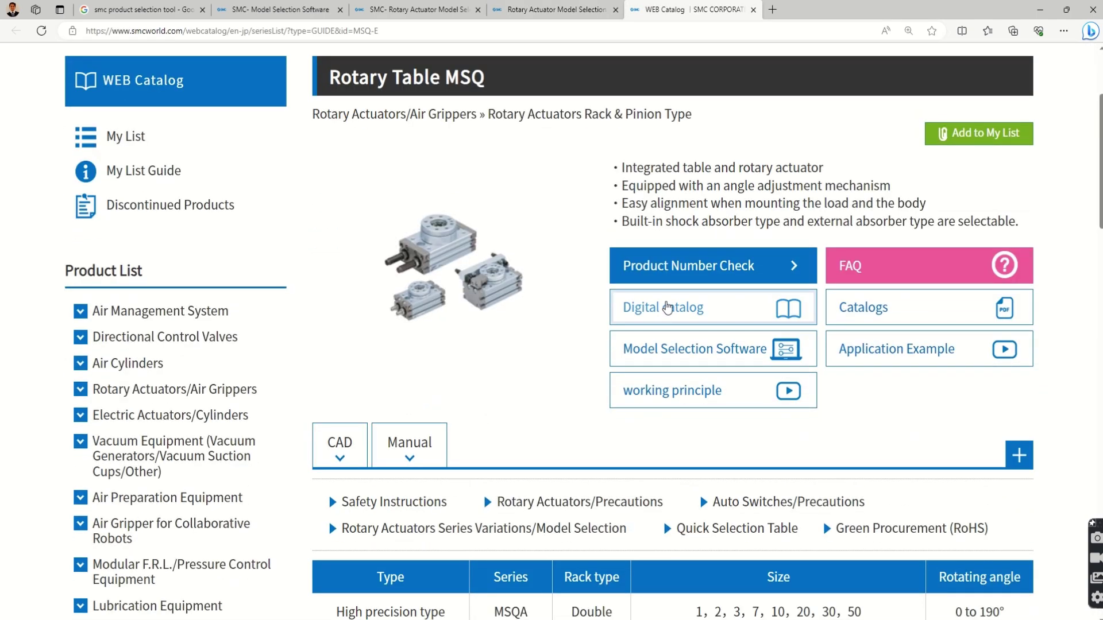
pyautogui.scroll(-2, 564, 401)
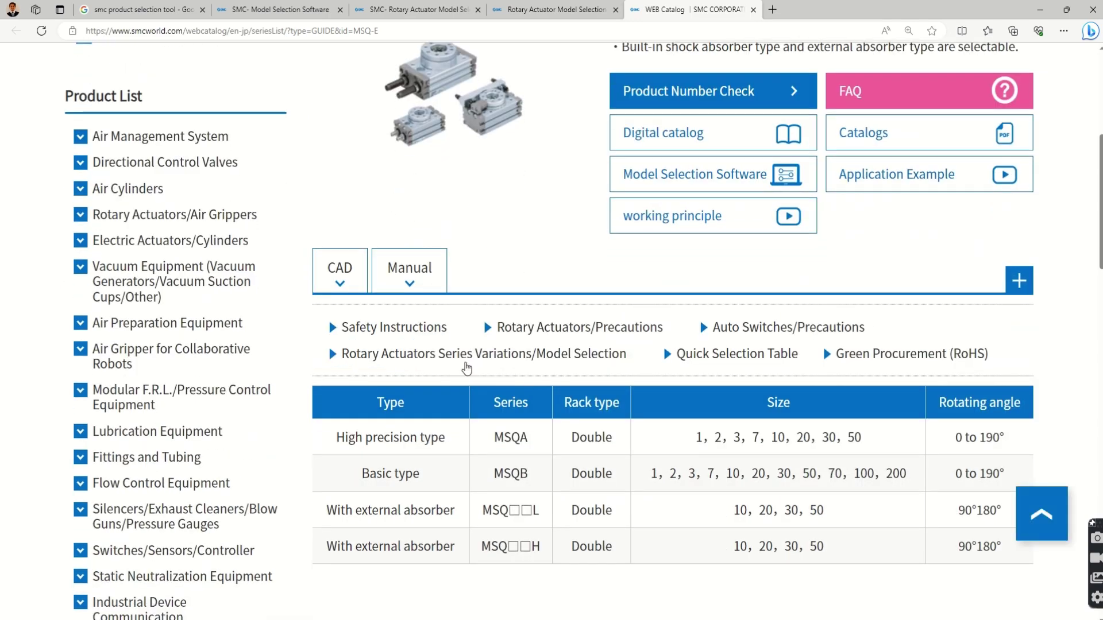
pyautogui.scroll(-2, 489, 374)
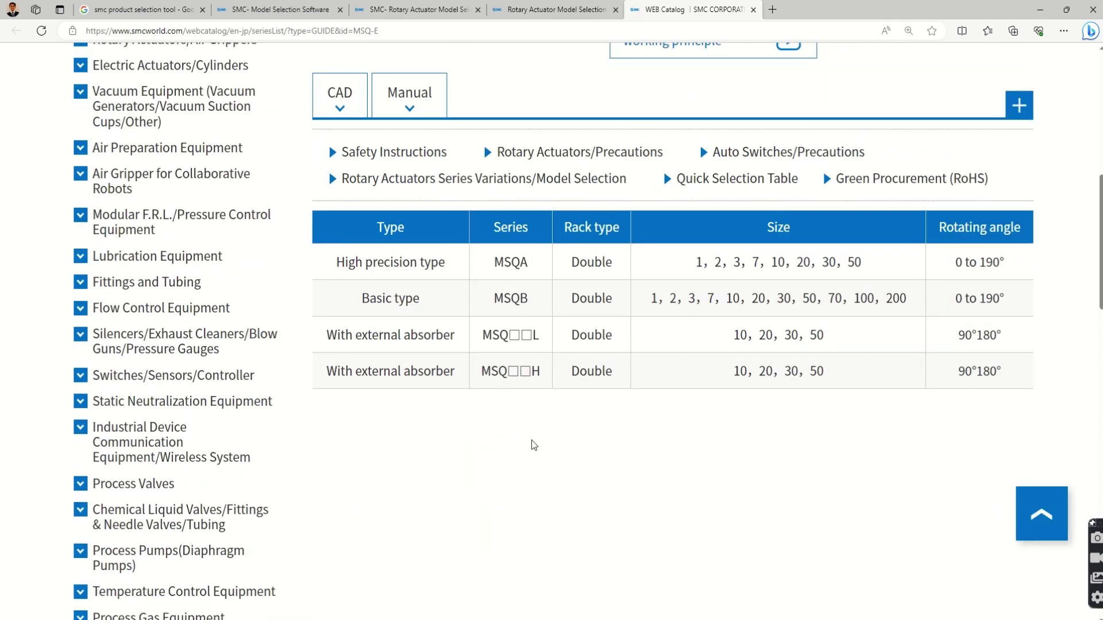
pyautogui.scroll(6, 532, 440)
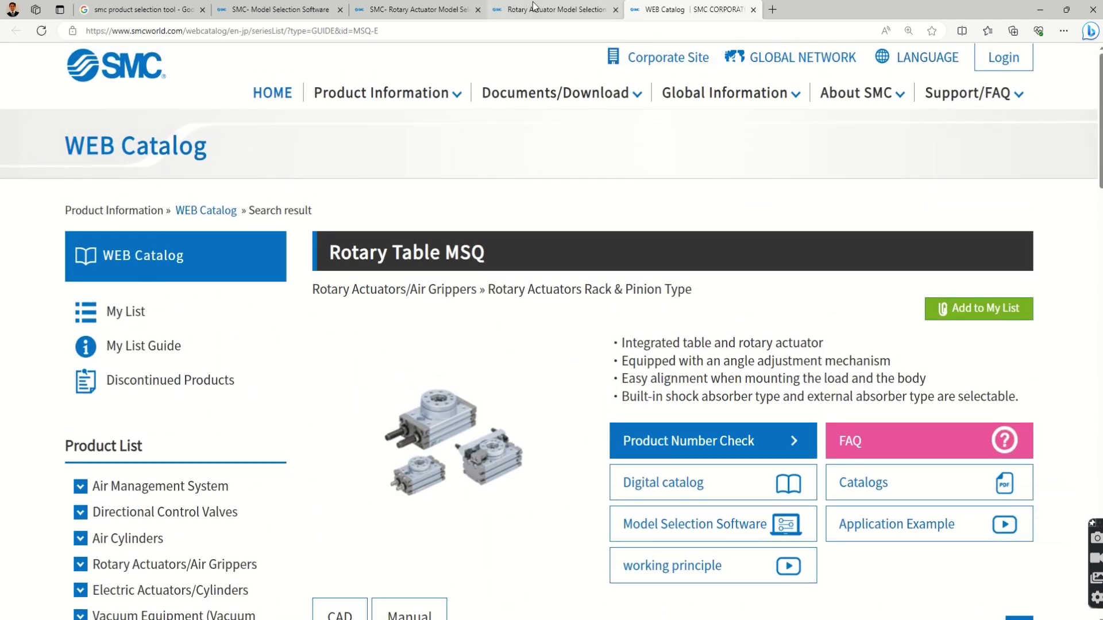
pyautogui.click(439, 10)
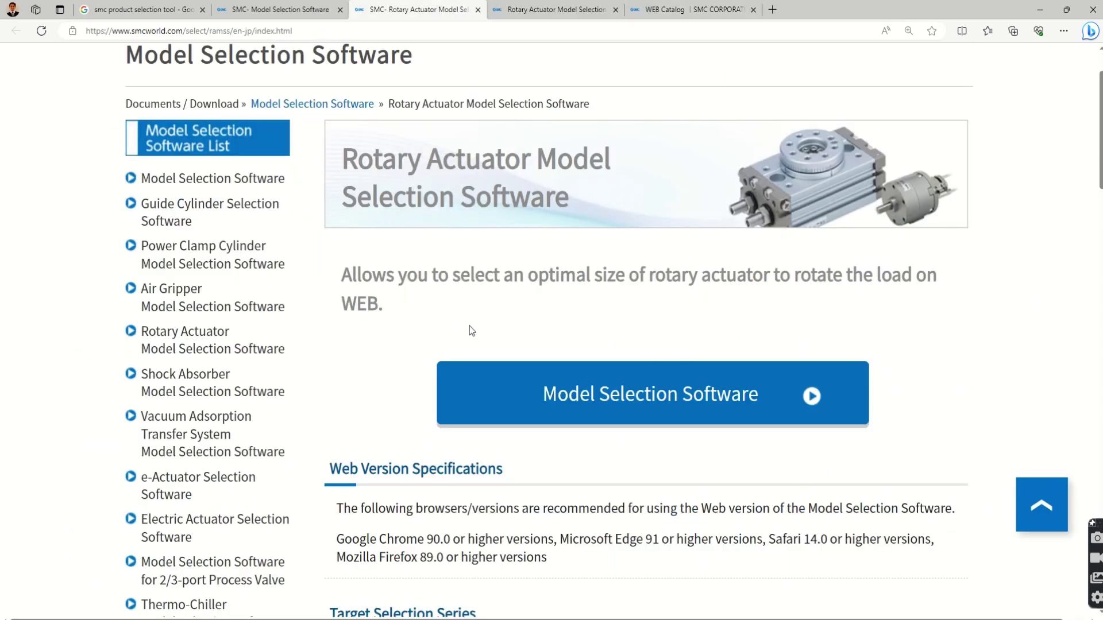
pyautogui.scroll(1, 457, 321)
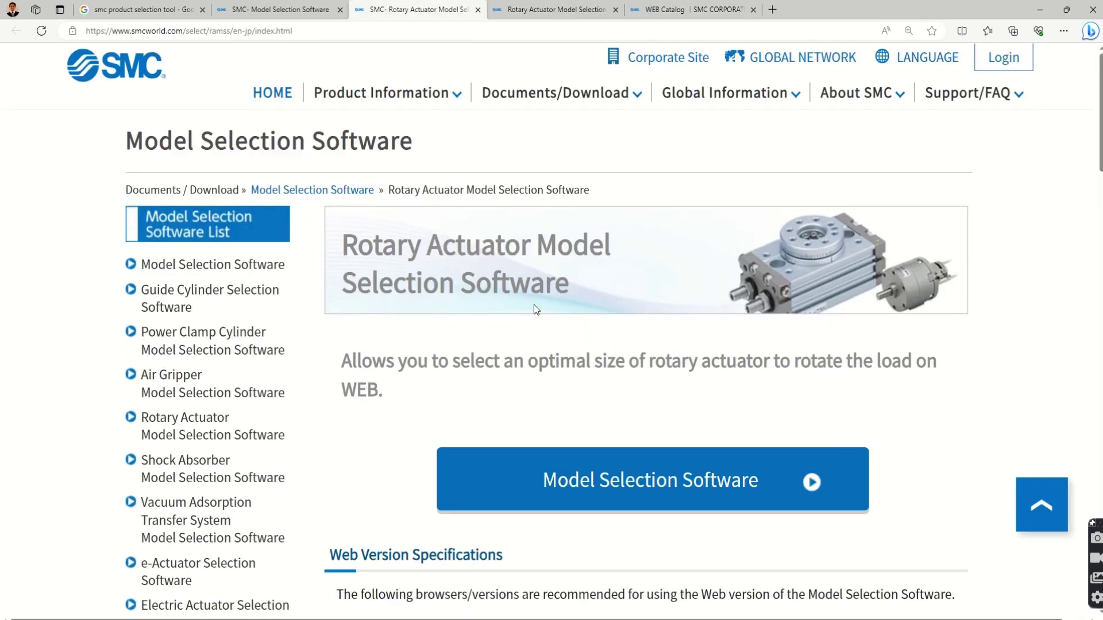